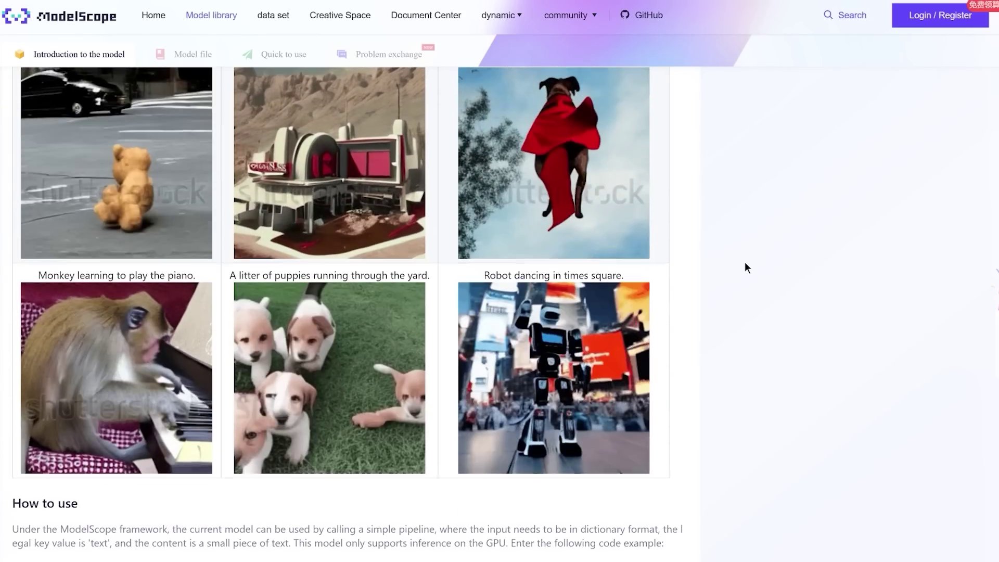
# - Scroll through the grid of ModelScope example text-to-video clips on the model page
pyautogui.scroll(1, 750, 401)
pyautogui.scroll(-1, 750, 401)
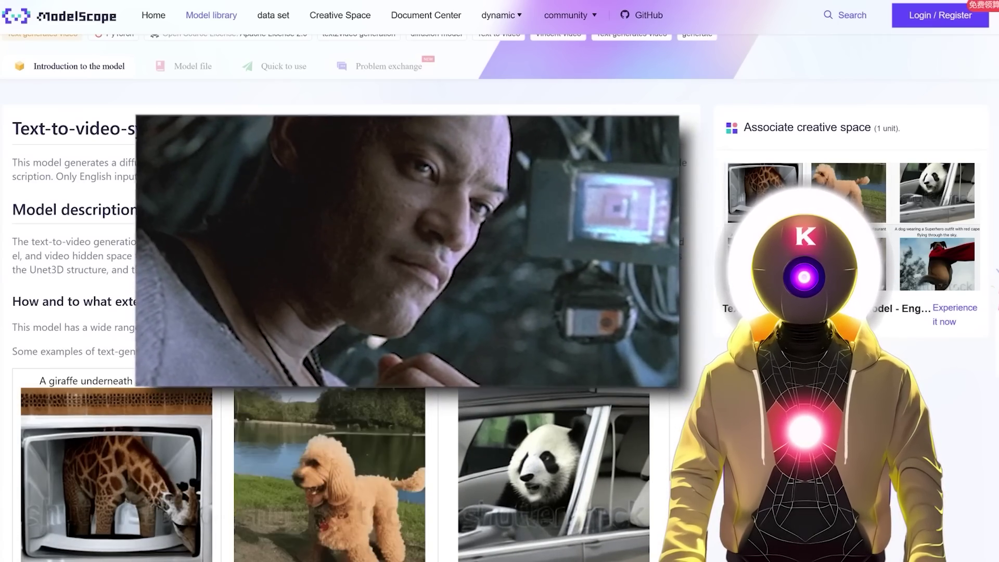
pyautogui.scroll(-5, 715, 245)
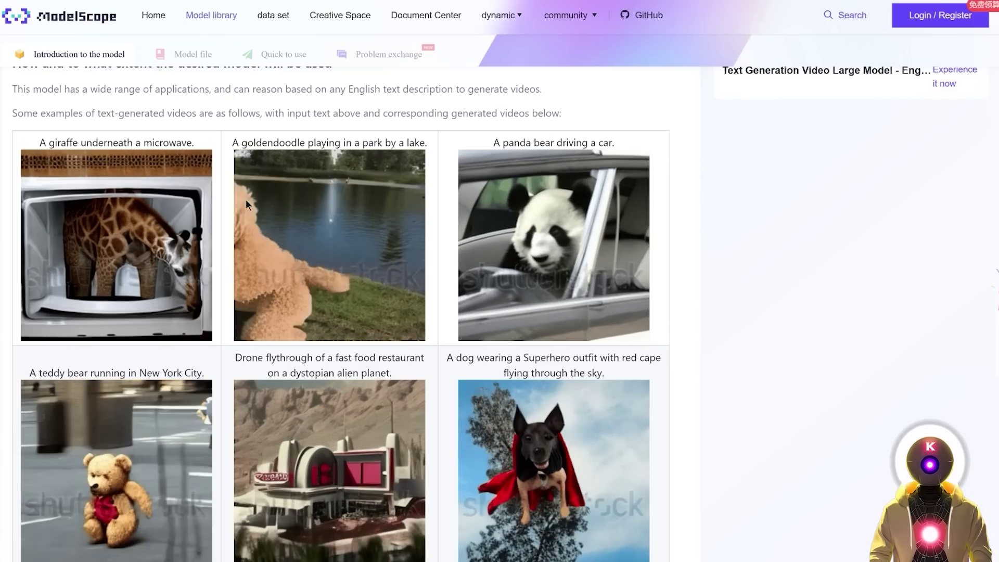
pyautogui.scroll(-2, 214, 196)
pyautogui.scroll(-3, 709, 201)
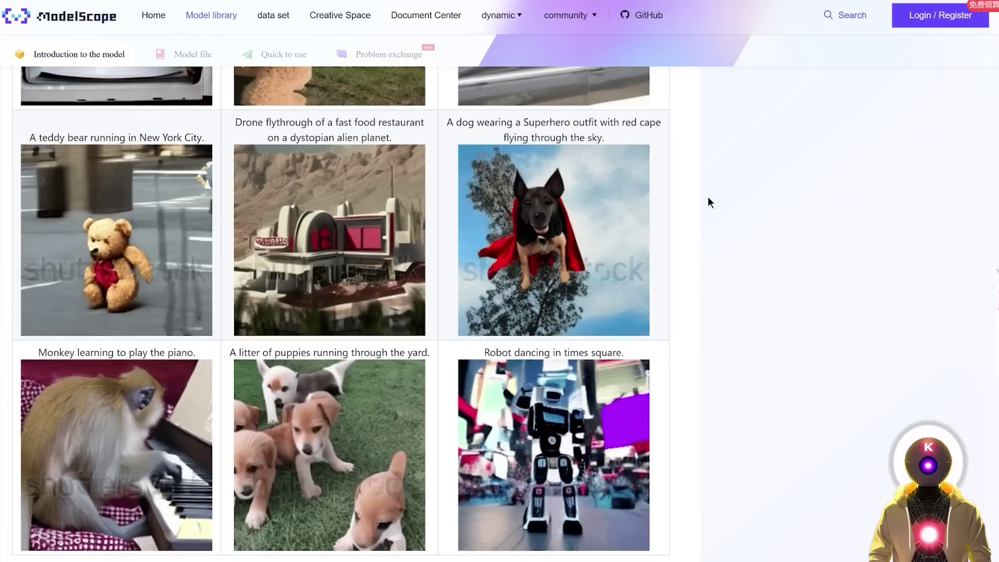
pyautogui.scroll(-2, 697, 224)
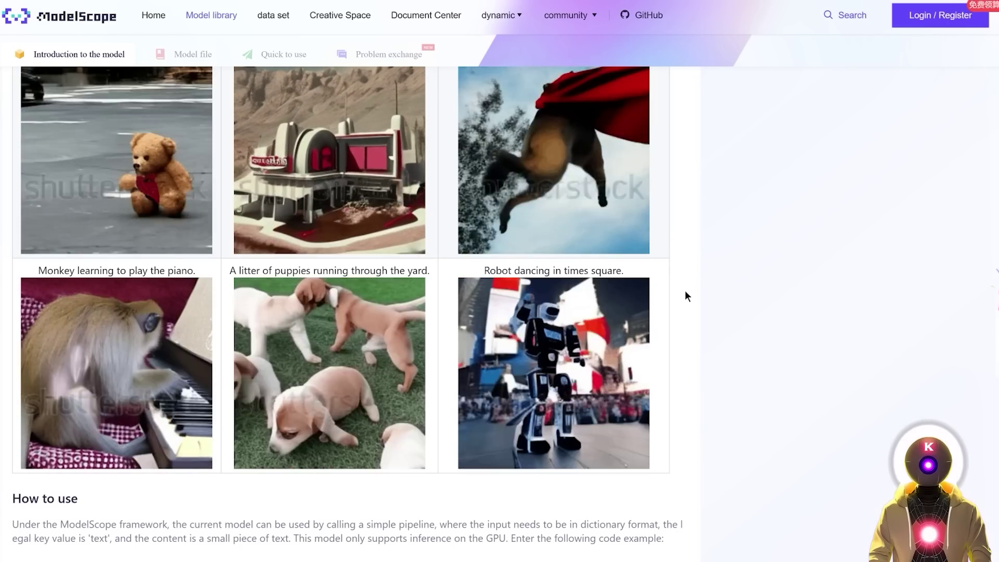
pyautogui.scroll(6, 687, 299)
pyautogui.scroll(-3, 689, 302)
pyautogui.scroll(3, 688, 302)
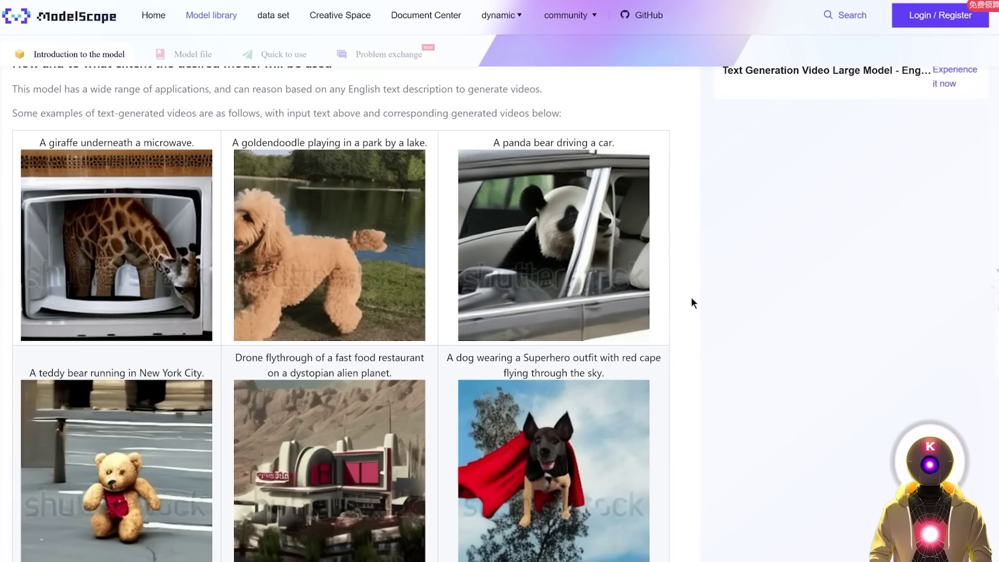
pyautogui.scroll(-3, 697, 296)
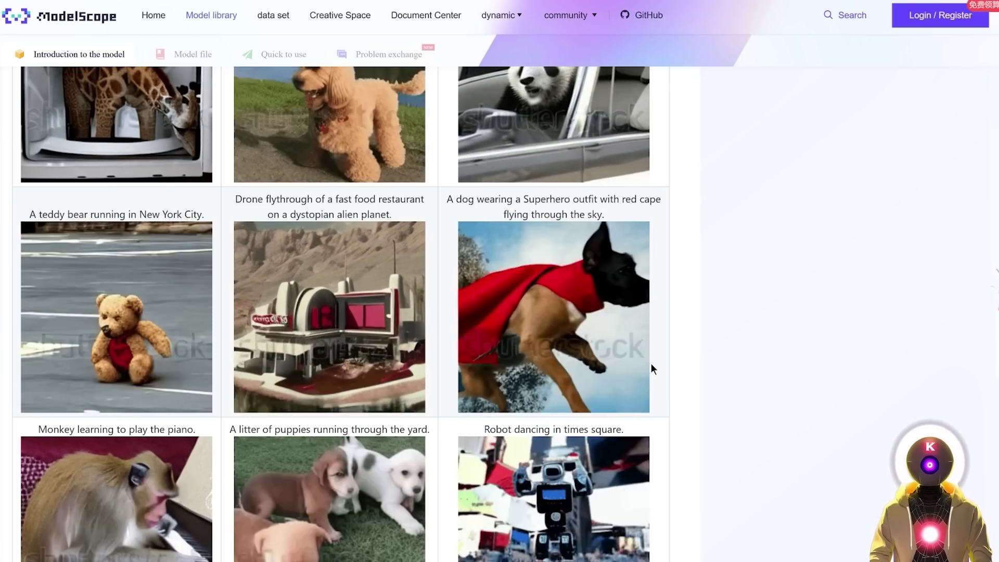
pyautogui.scroll(-2, 750, 307)
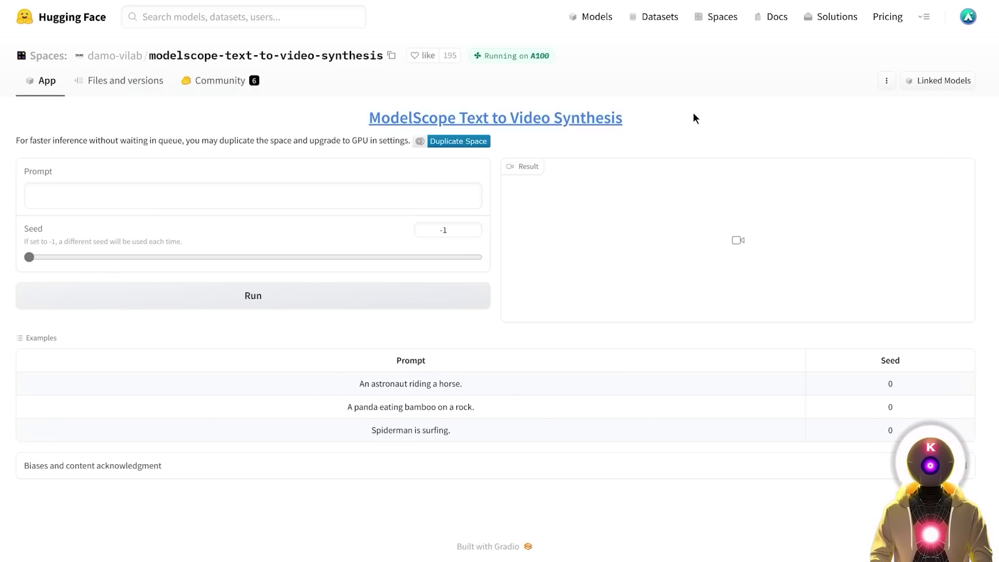
# - Generate a video from the pasted prompt 'cute cat playing the piano', retrying after the busy error
pyautogui.click(108, 190)
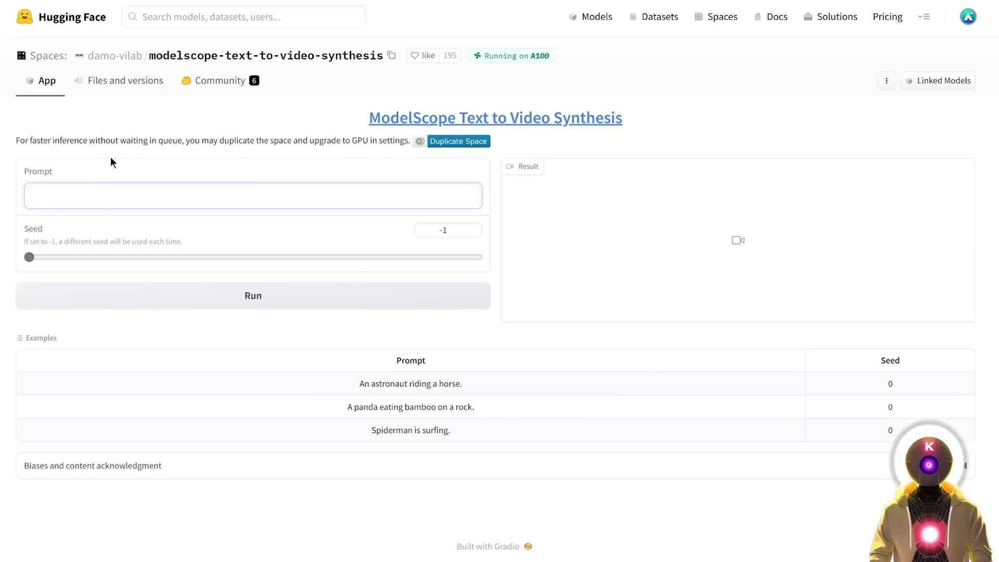
pyautogui.write('cute cat playing the piano')
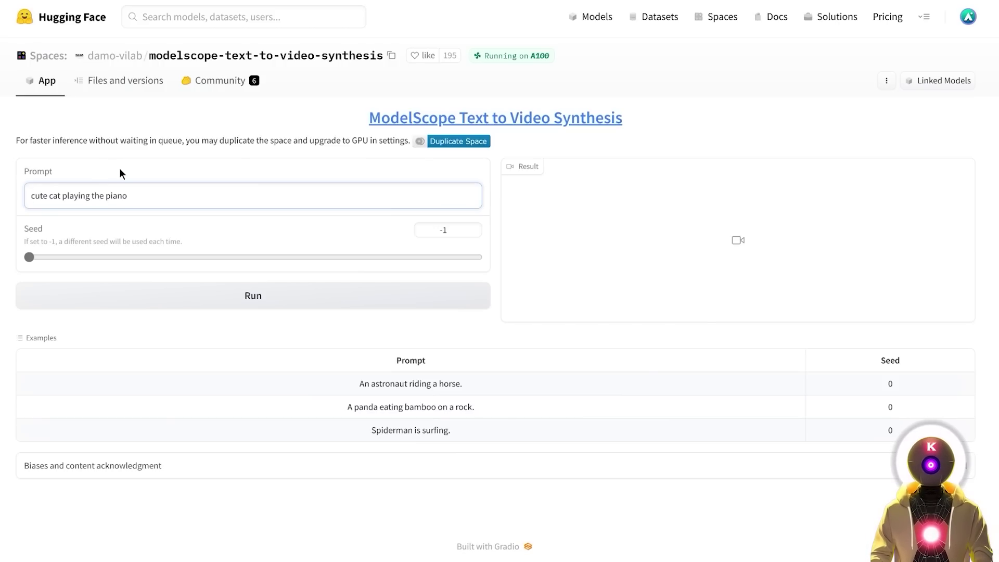
pyautogui.click(243, 294)
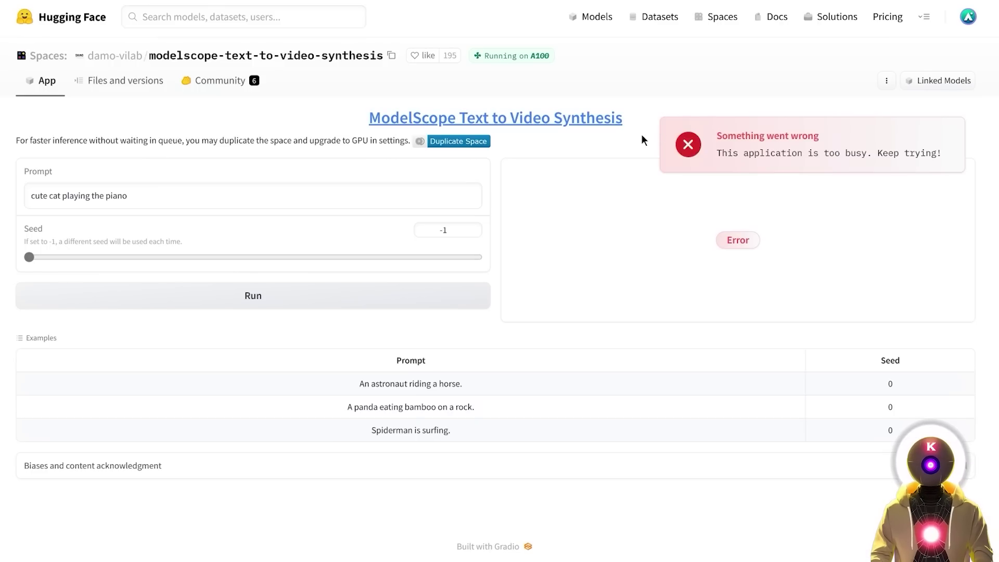
pyautogui.click(304, 295)
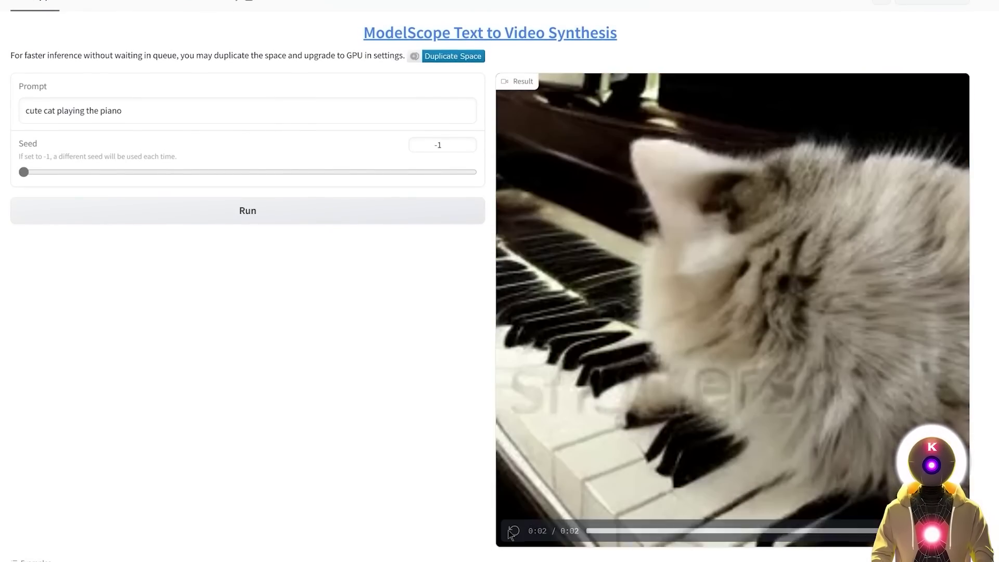
# - Play the generated cat-at-the-piano result video, then replay it from the start
pyautogui.click(513, 531)
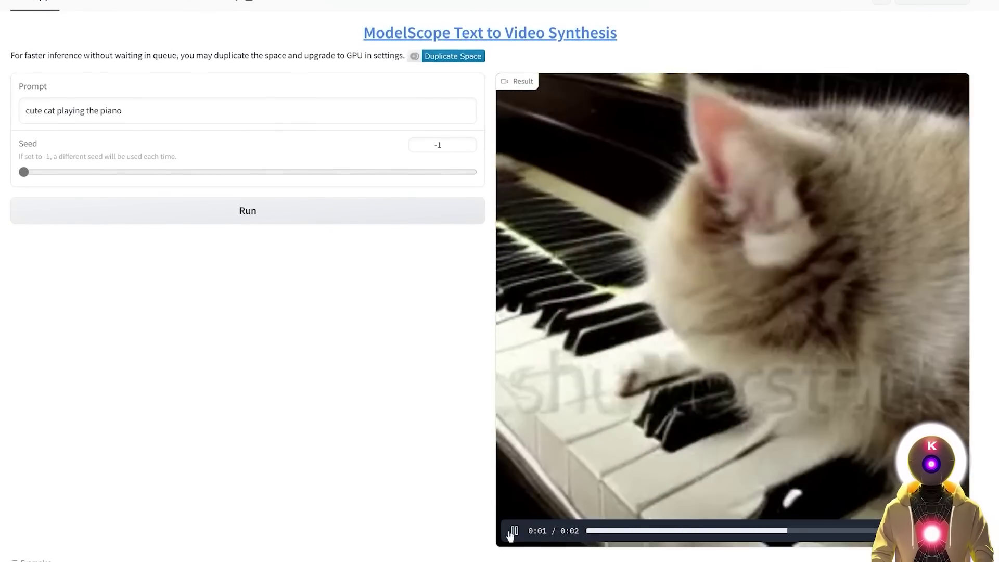
pyautogui.click(513, 532)
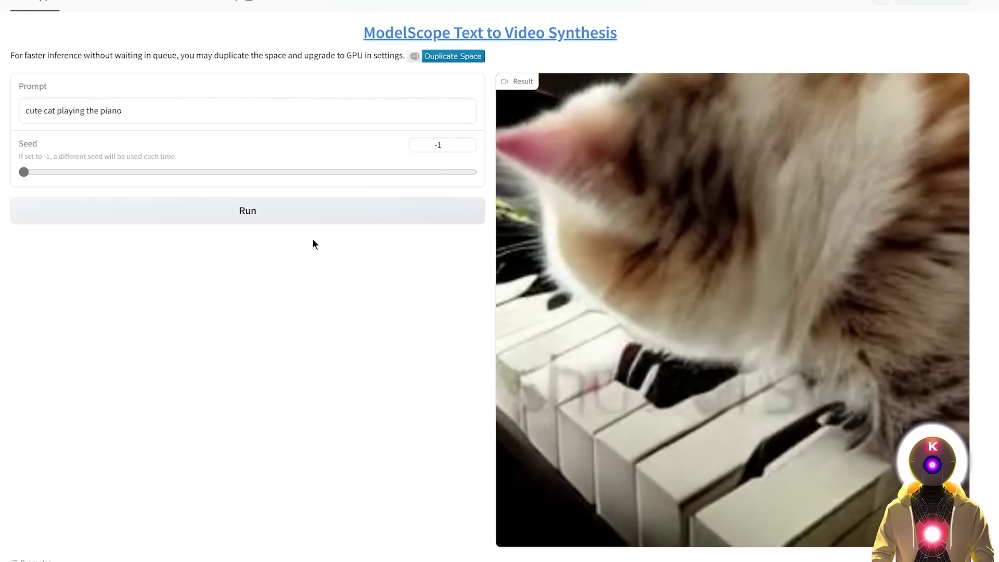
pyautogui.scroll(-2, 476, 451)
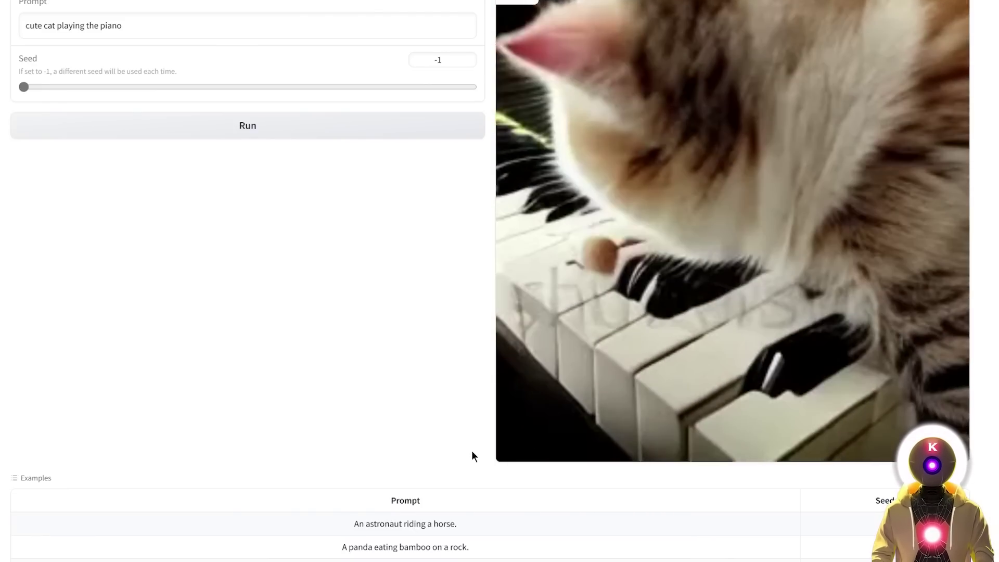
pyautogui.moveTo(503, 451)
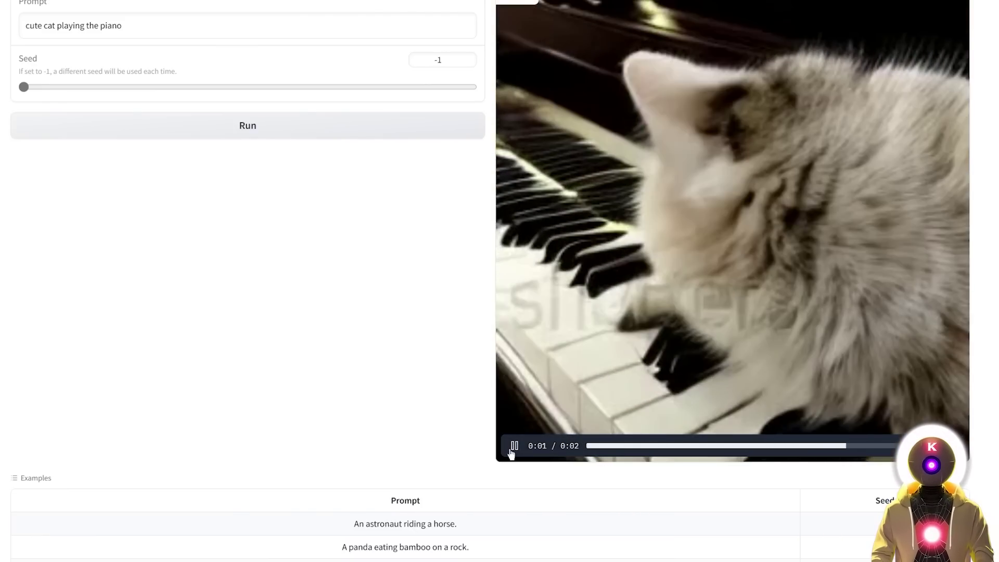
pyautogui.scroll(4, 435, 448)
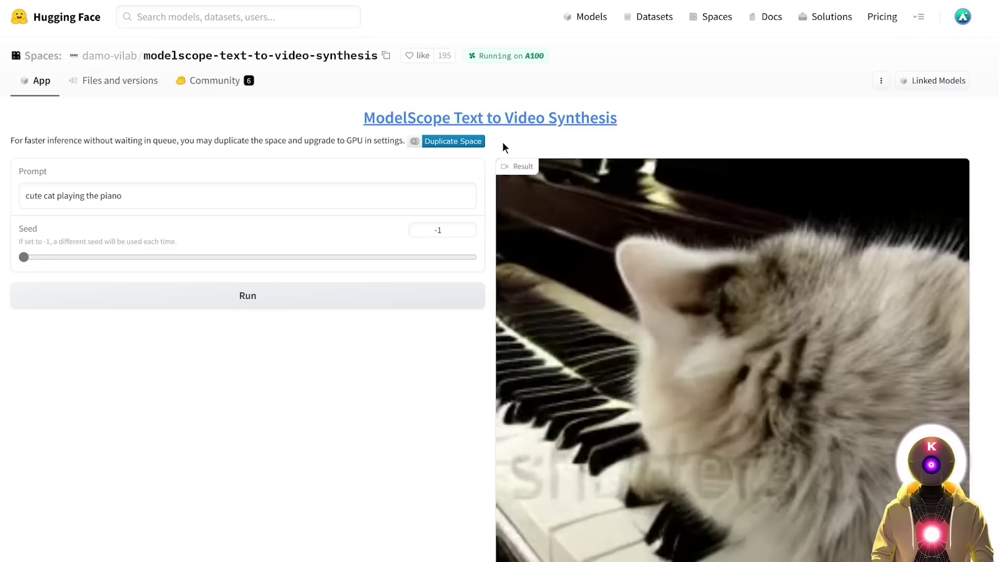
# - Duplicate the modelscope-text-to-video-synthesis Space with Private visibility and dismiss the build logs
pyautogui.click(438, 146)
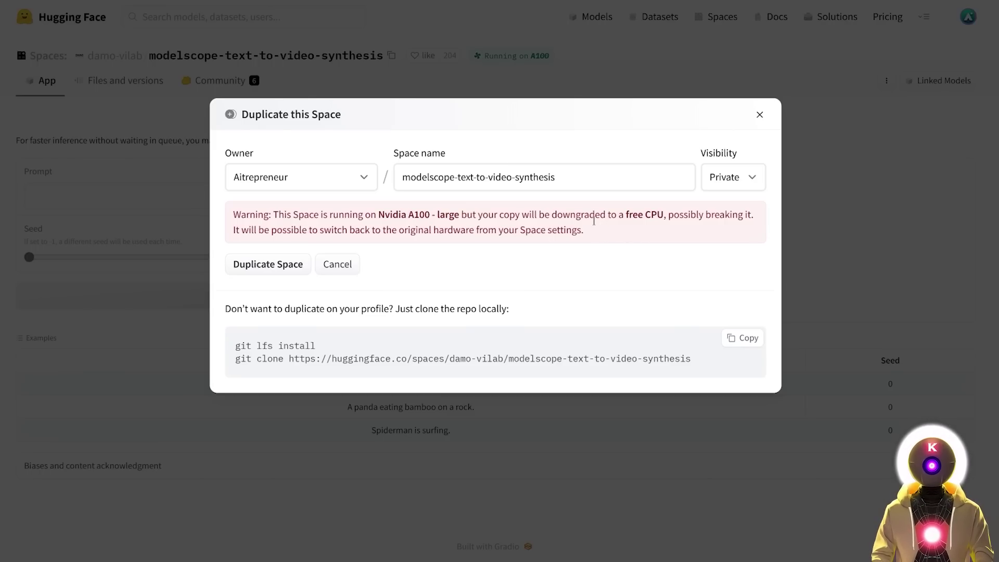
pyautogui.click(269, 265)
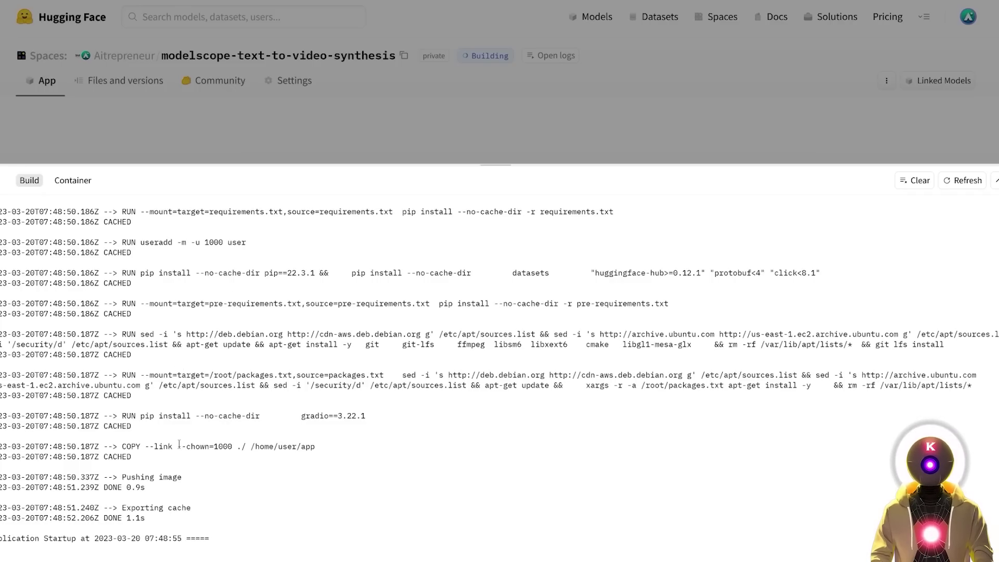
pyautogui.press('Escape')
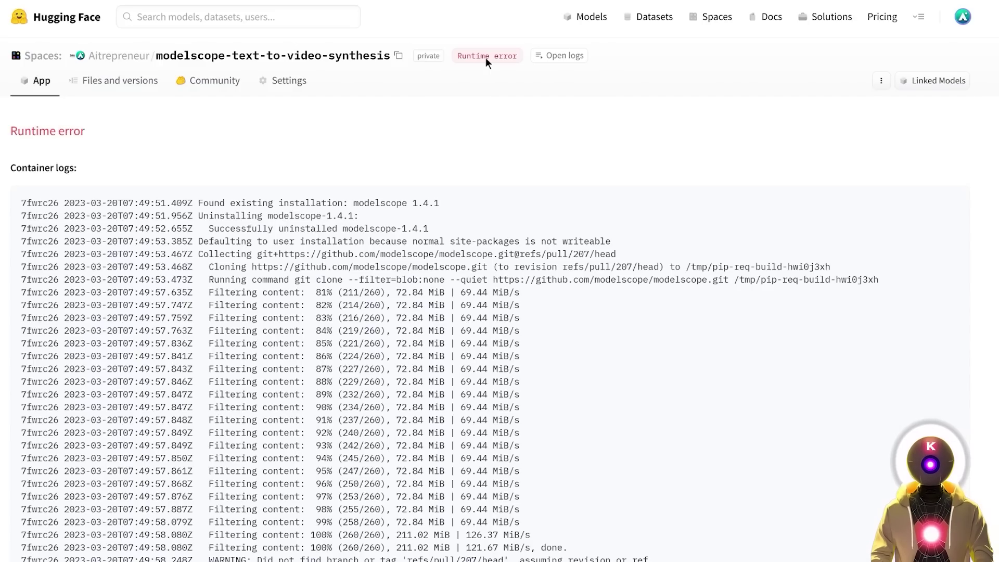
# - Switch the copied Space's hardware to T4 medium at $0.90/hour, adding a payment method
pyautogui.click(289, 81)
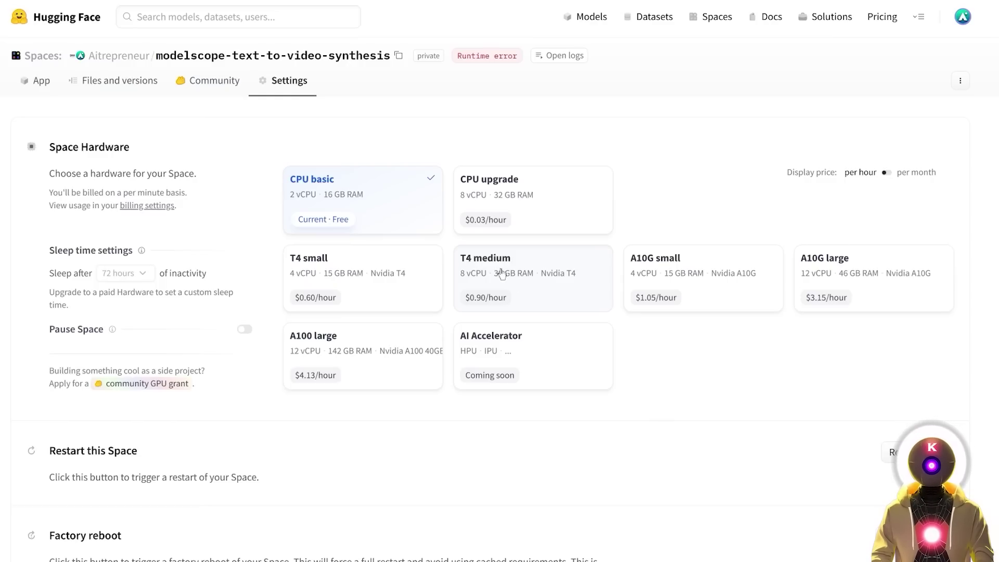
pyautogui.click(534, 261)
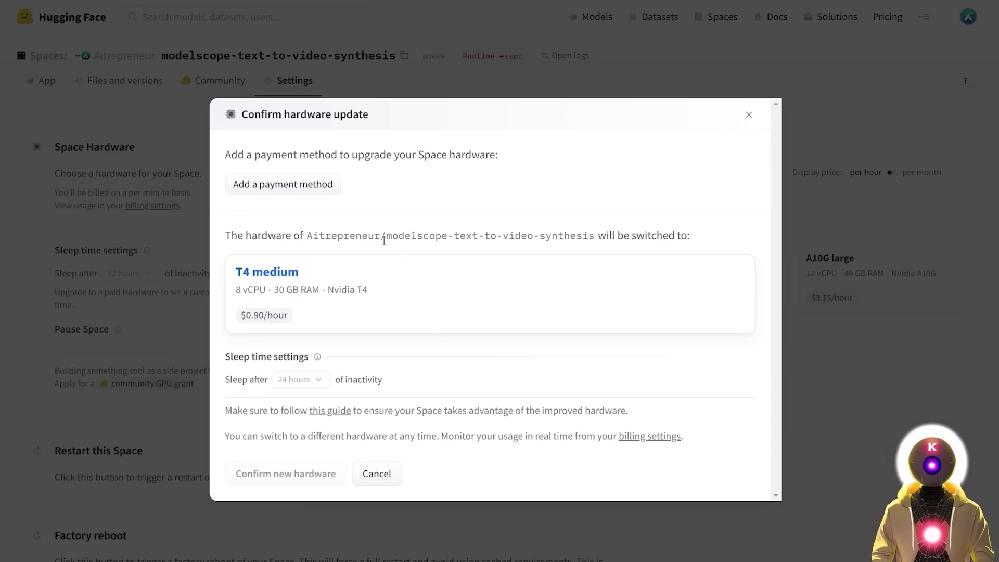
pyautogui.click(304, 185)
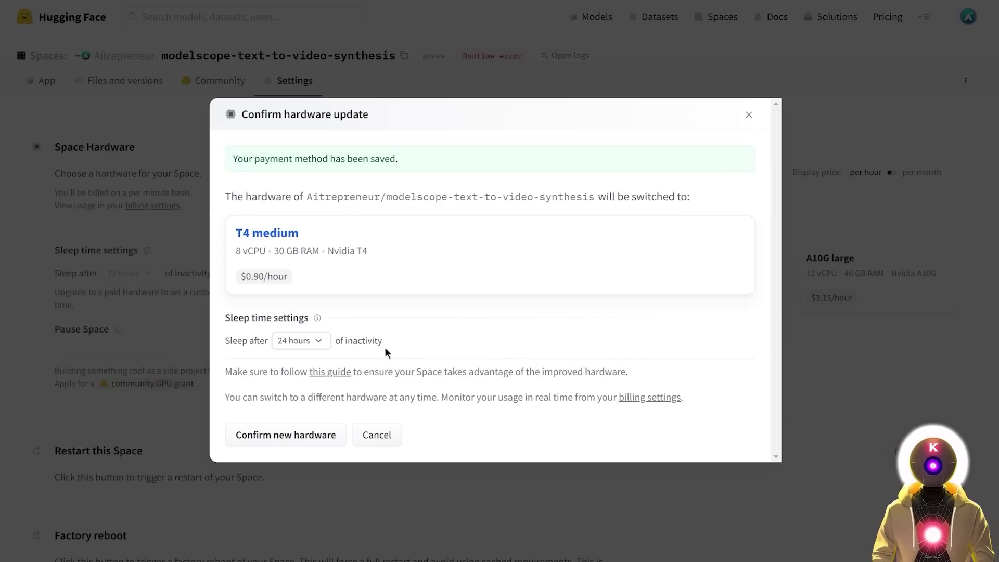
pyautogui.click(280, 437)
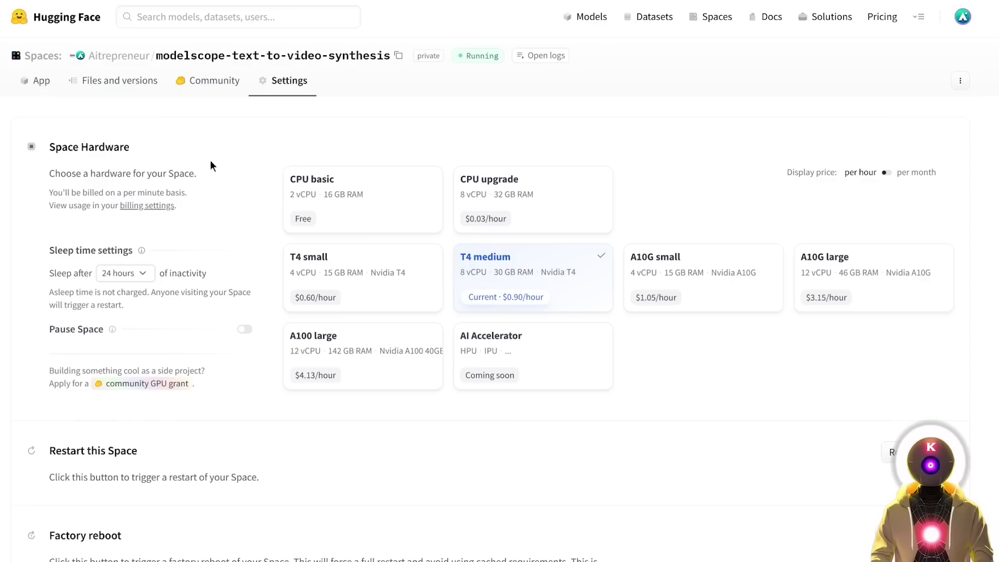
# - Generate a video from the prompt 'a dog surfing' in the app and play the result
pyautogui.click(42, 83)
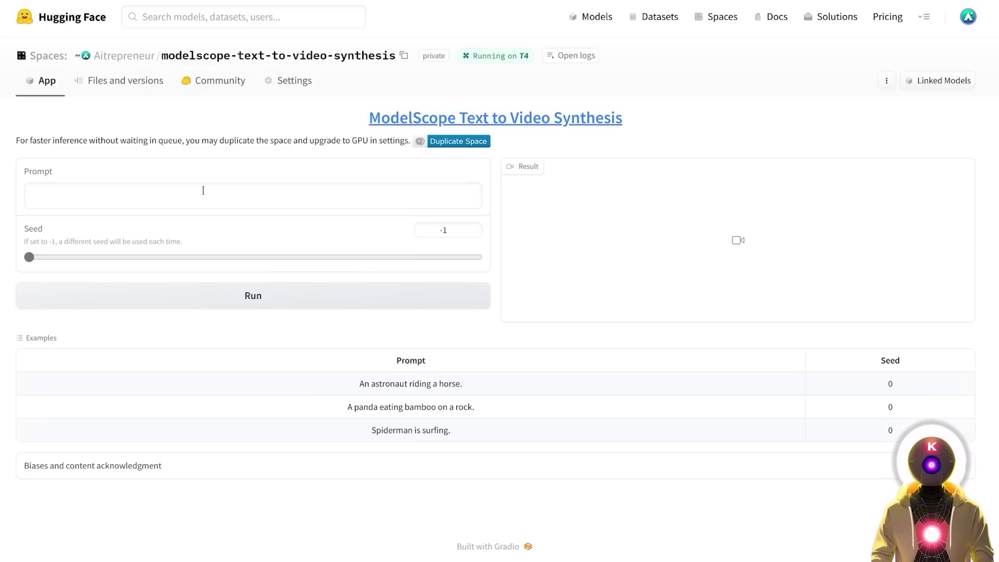
pyautogui.click(203, 191)
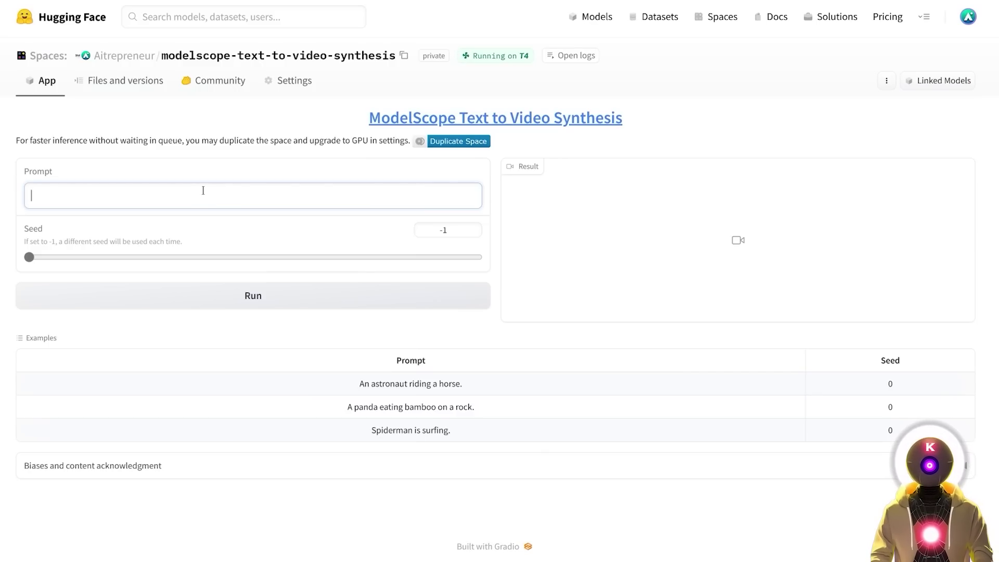
pyautogui.write('a dog surfing')
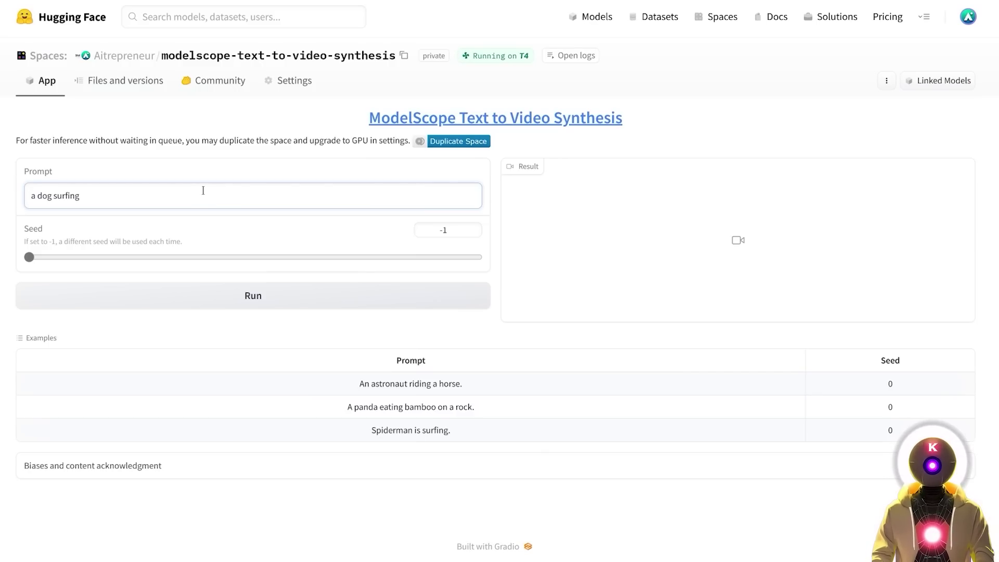
pyautogui.click(252, 295)
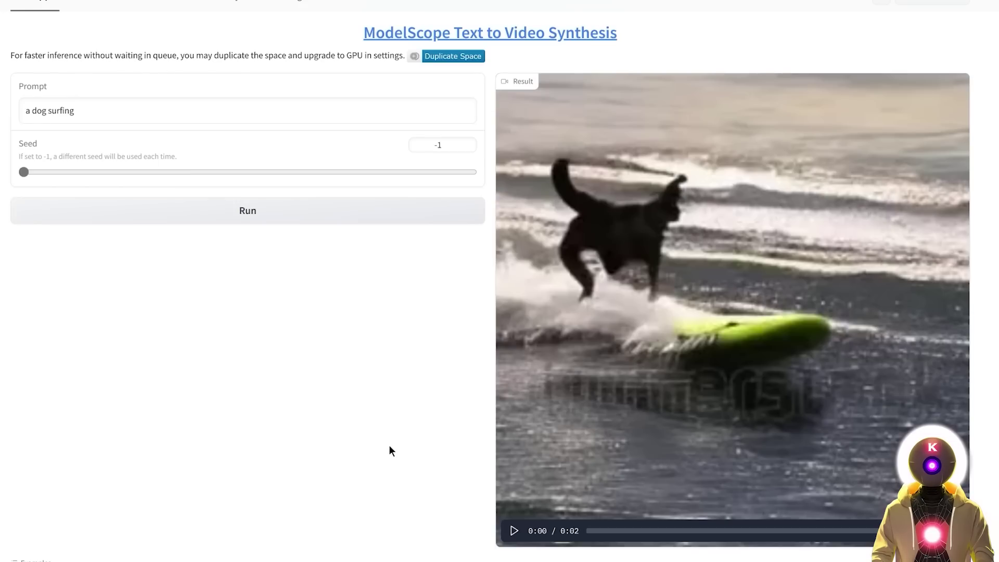
pyautogui.click(515, 530)
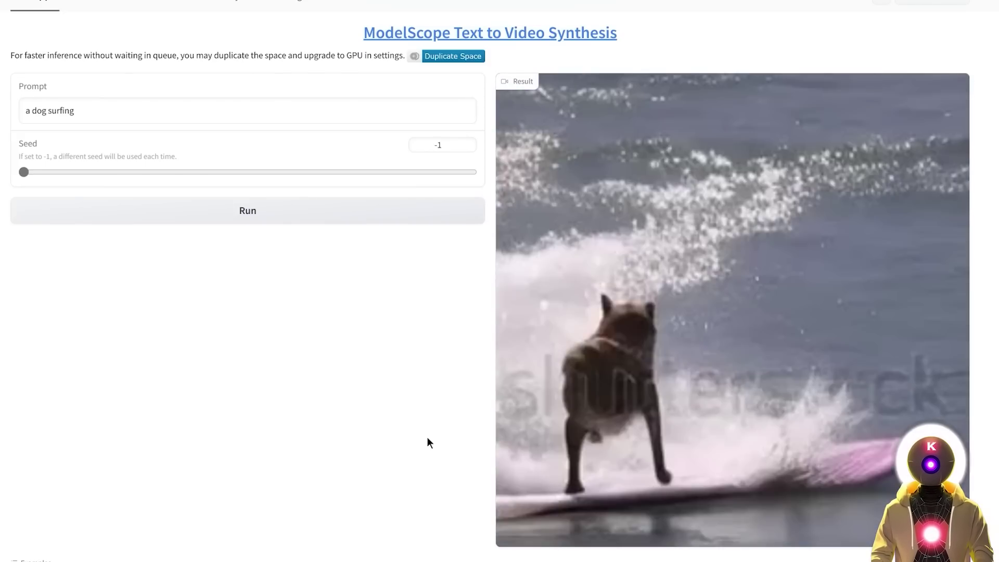
pyautogui.scroll(2, 296, 375)
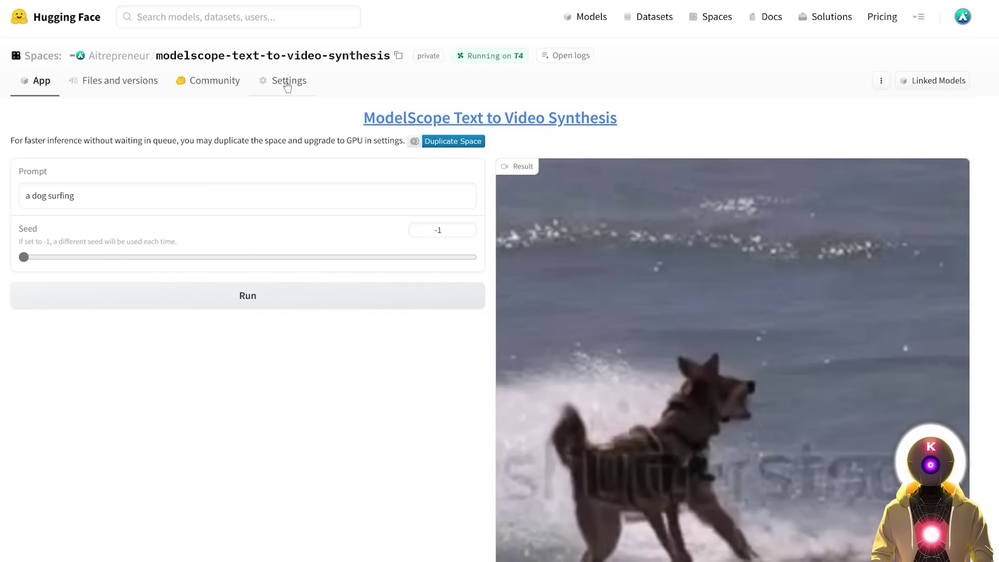
# - Change the Space's Sleep after setting from 24 hours to 5 minutes
pyautogui.click(287, 83)
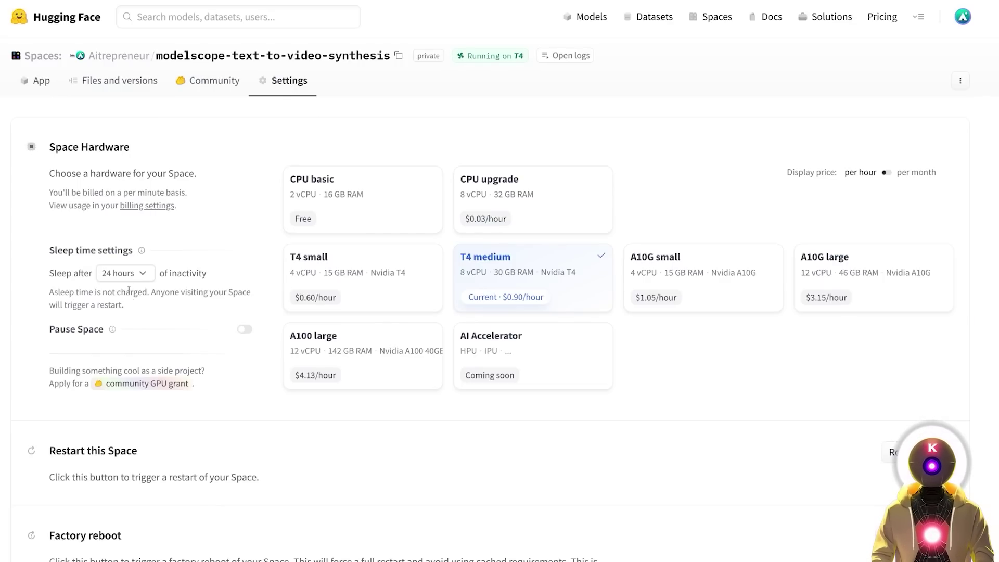
pyautogui.click(132, 271)
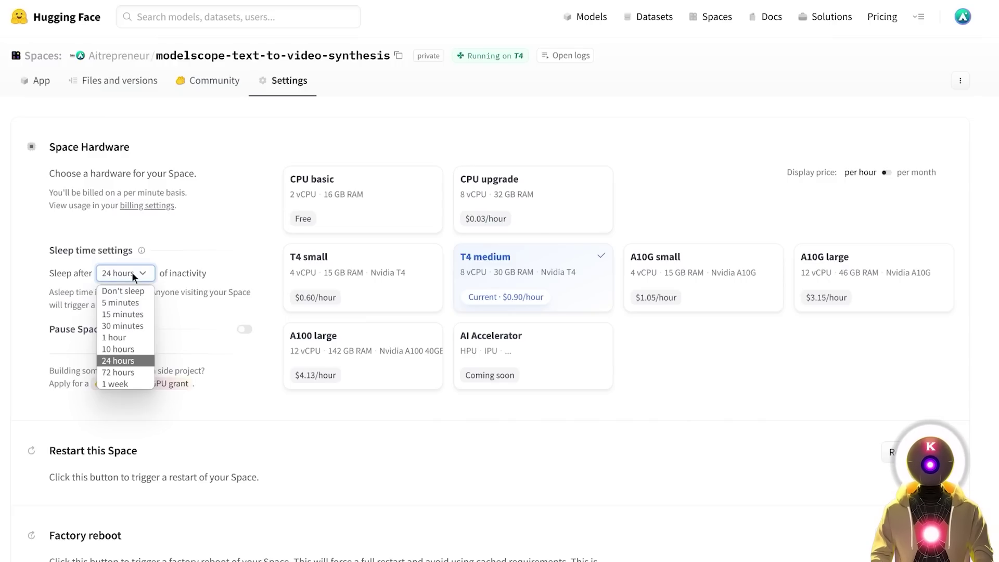
pyautogui.click(133, 301)
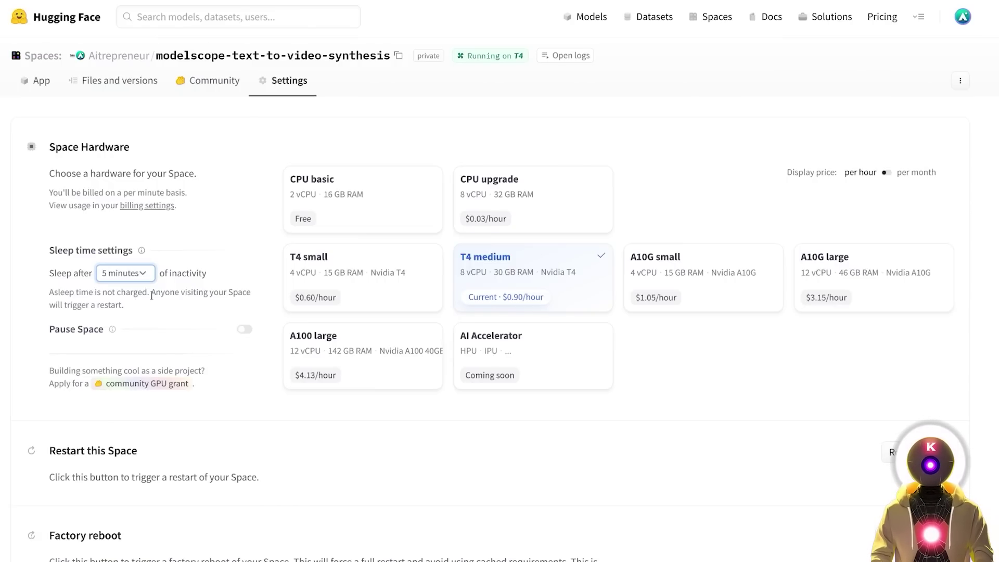
pyautogui.click(711, 151)
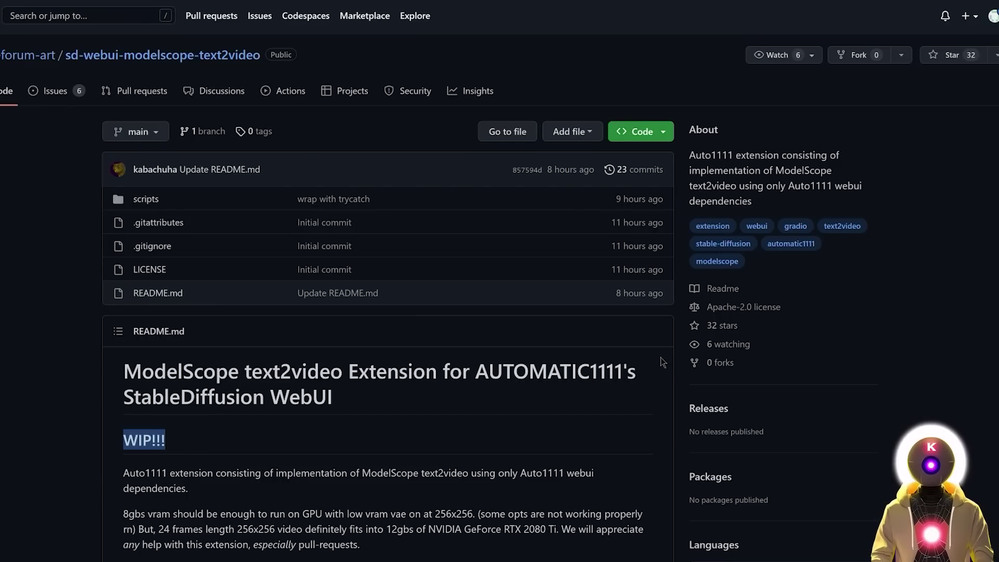
# - Read the sd-webui-modelscope-text2video README, clearing the selection on the WIP!!! heading
pyautogui.click(647, 374)
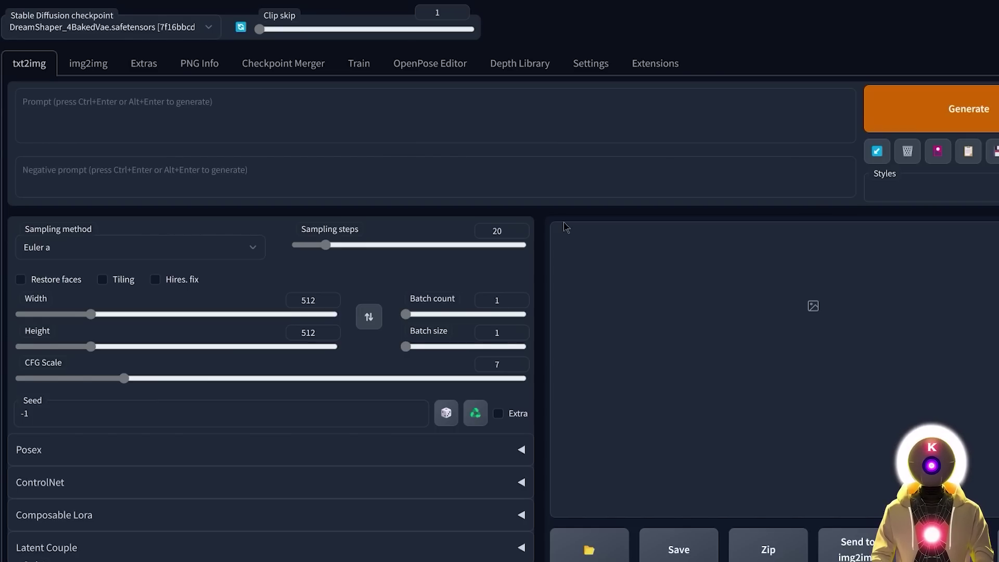
# - Load the Available extensions list to install sd-webui-modelscope-text2video
pyautogui.click(654, 68)
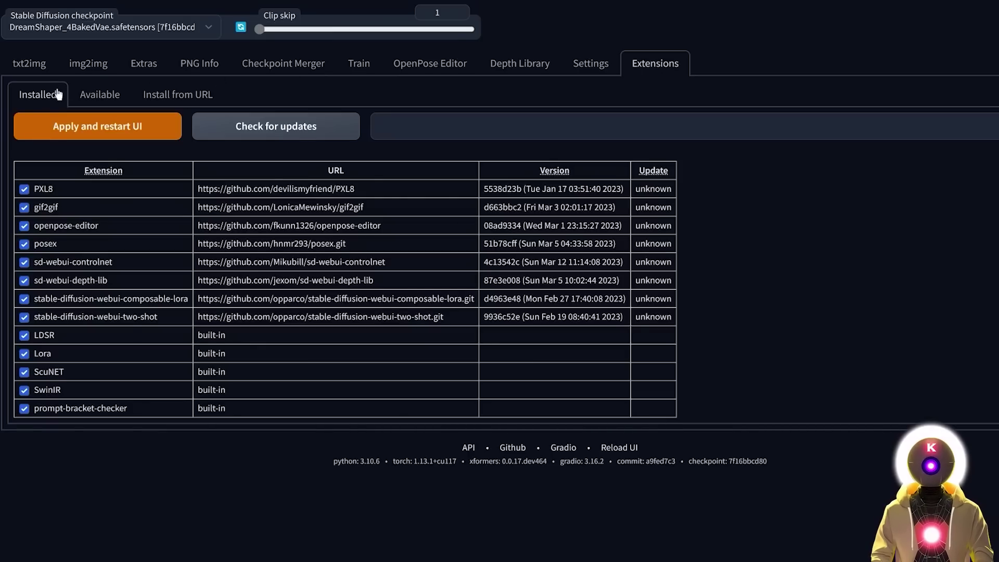
pyautogui.click(92, 95)
pyautogui.click(89, 126)
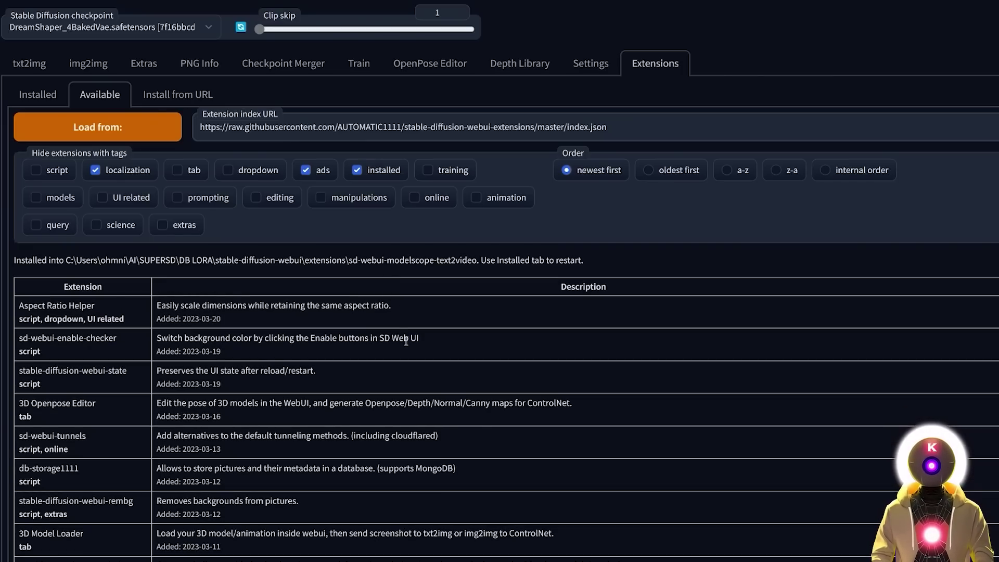
# - Check installed extensions for updates, apply and restart the UI, then open ModelScope text2video
pyautogui.click(45, 102)
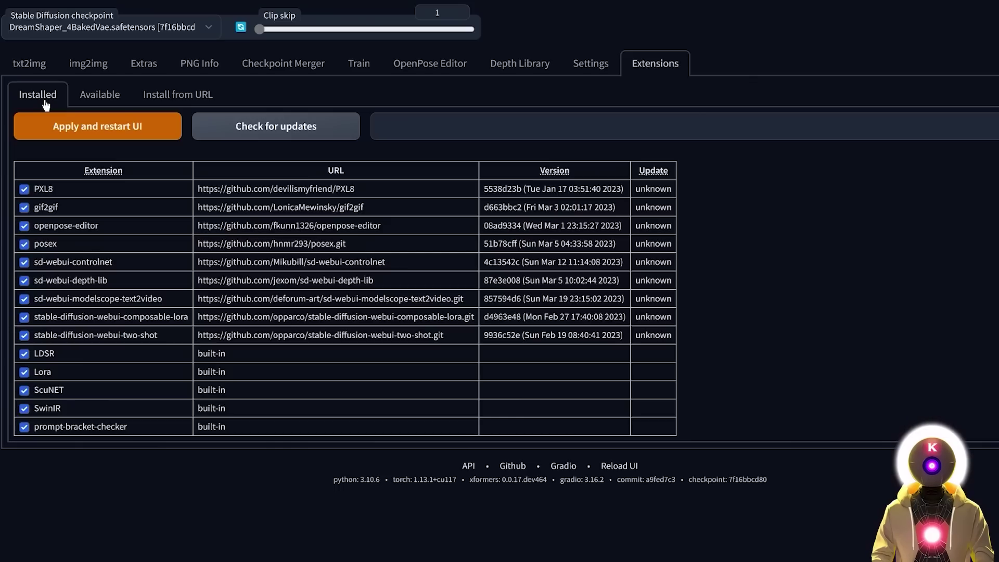
pyautogui.click(294, 134)
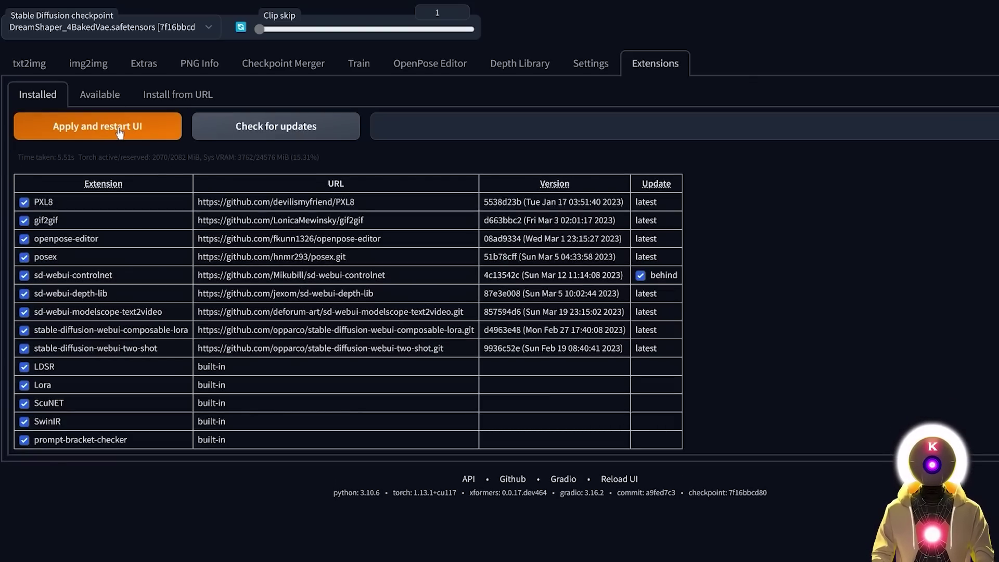
pyautogui.click(120, 133)
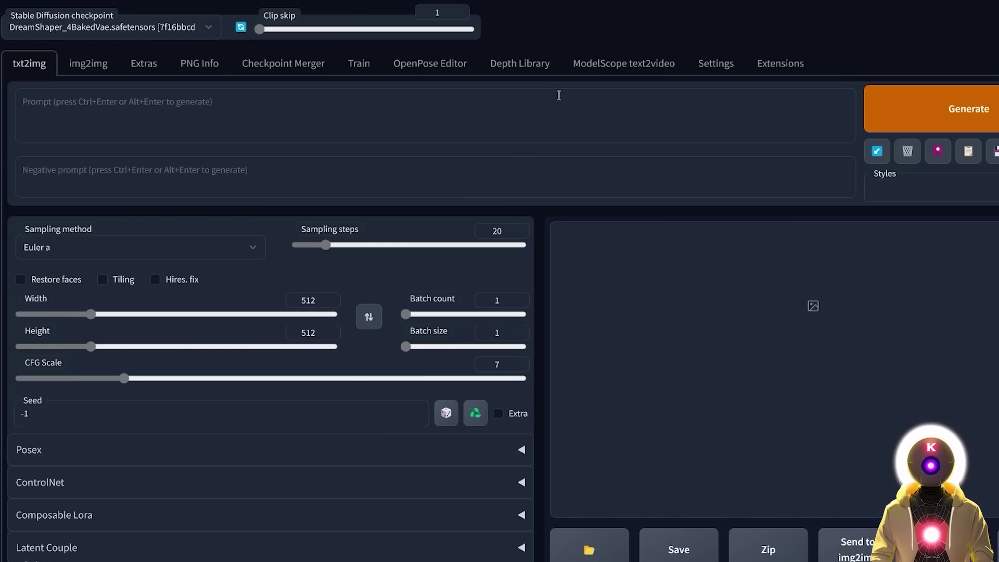
pyautogui.click(602, 68)
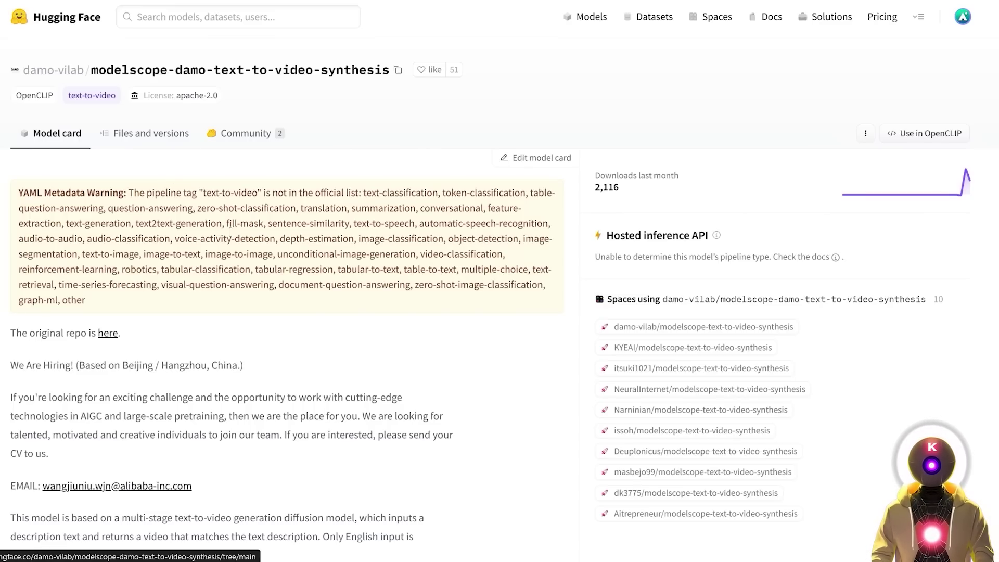
# - From the model repository's files, save the raw configuration.json to disk
pyautogui.click(162, 148)
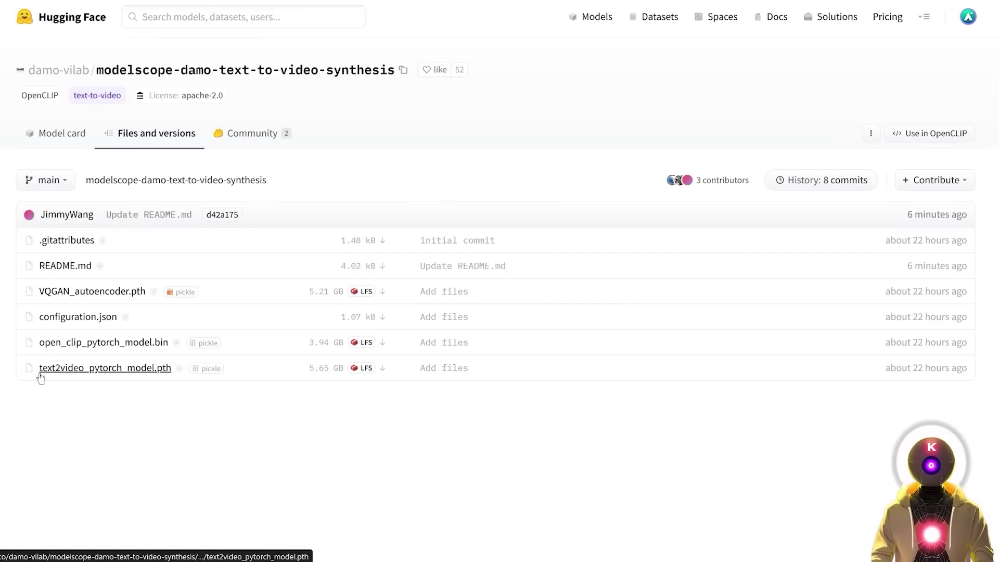
pyautogui.click(78, 292)
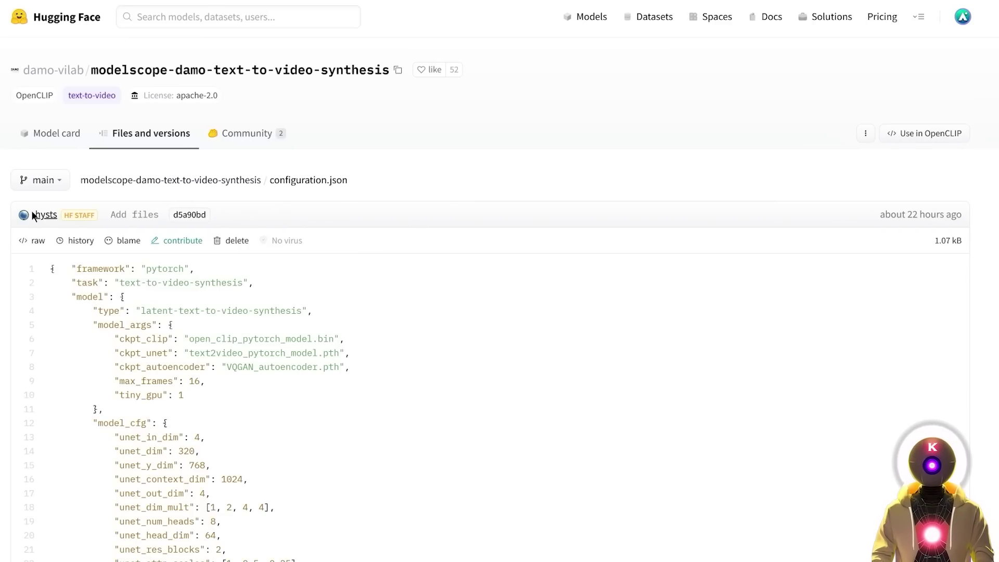
pyautogui.click(35, 241)
pyautogui.rightClick(237, 67)
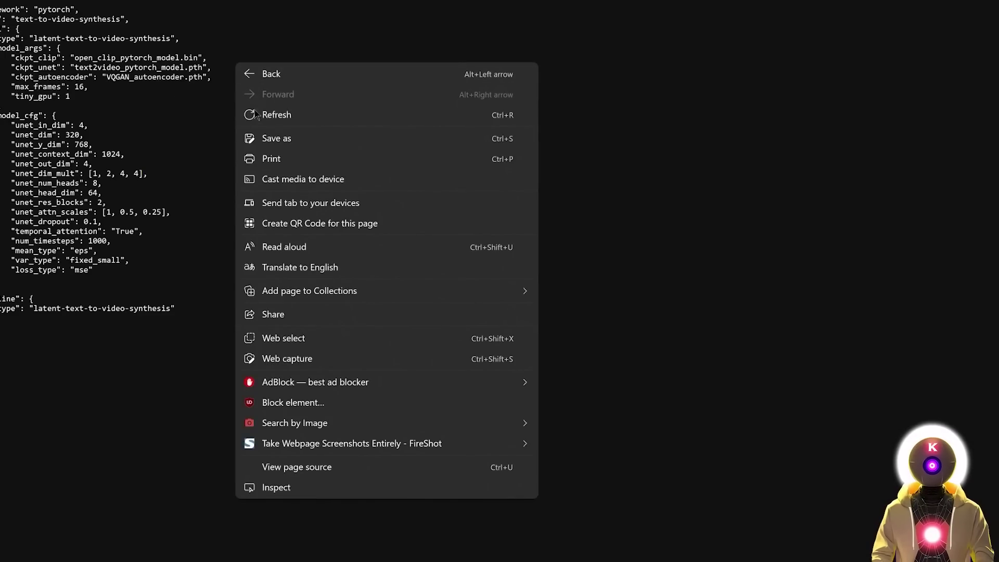
pyautogui.click(263, 136)
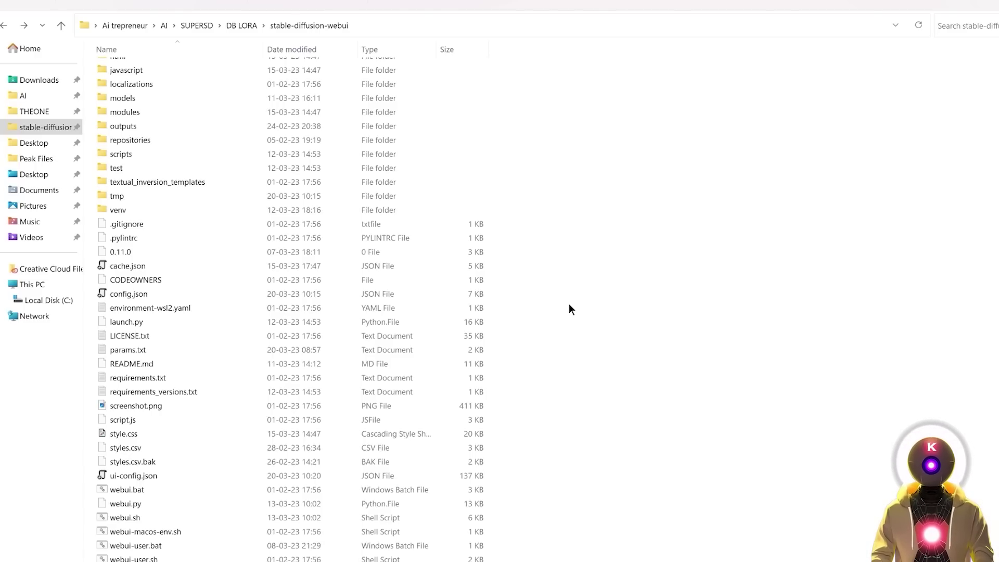
# - Create a ModelScope folder with a t2v subfolder inside the models directory
pyautogui.scroll(2, 570, 307)
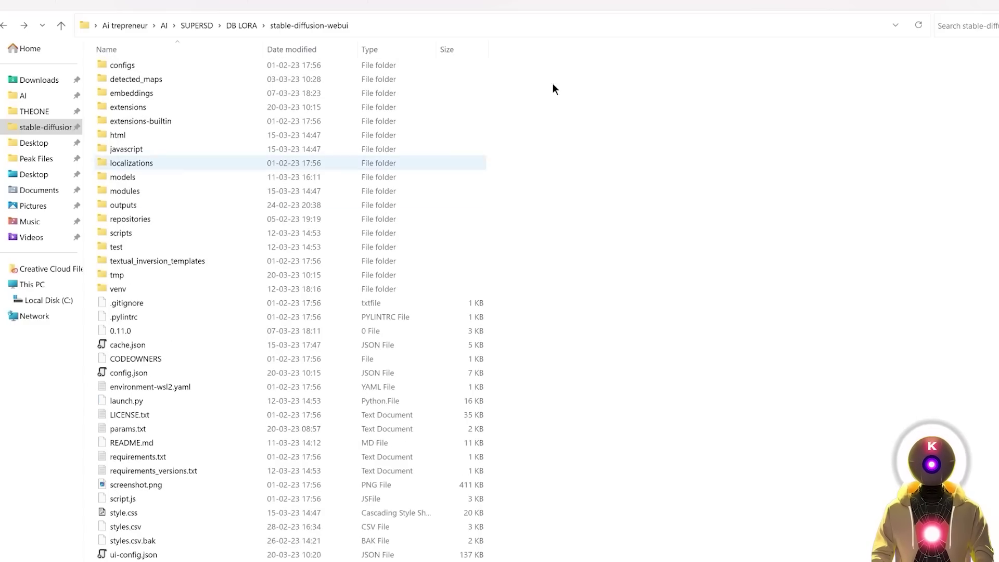
pyautogui.doubleClick(255, 177)
pyautogui.rightClick(210, 354)
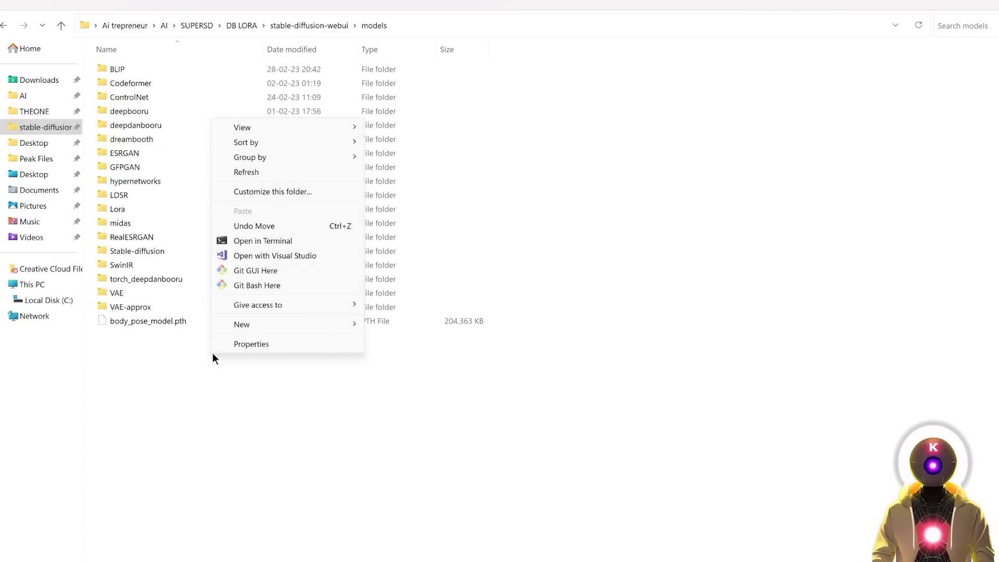
pyautogui.moveTo(353, 326)
pyautogui.click(396, 326)
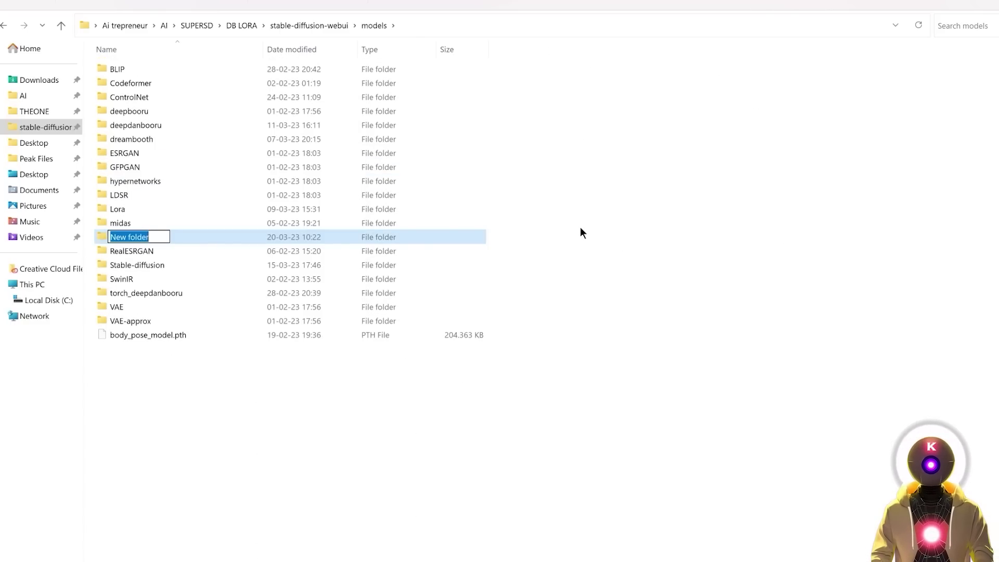
pyautogui.write('ModelScope')
pyautogui.press('Return')
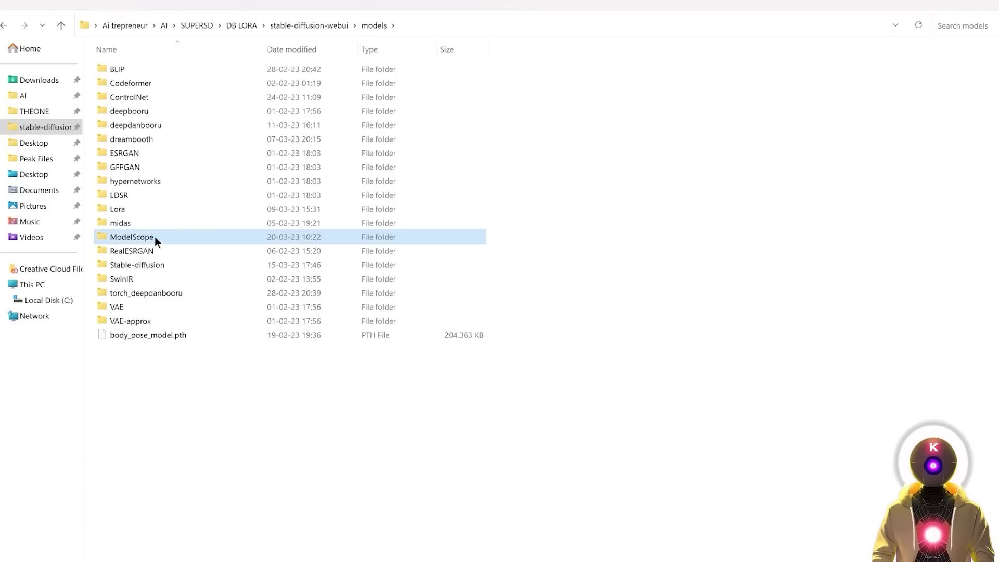
pyautogui.doubleClick(140, 238)
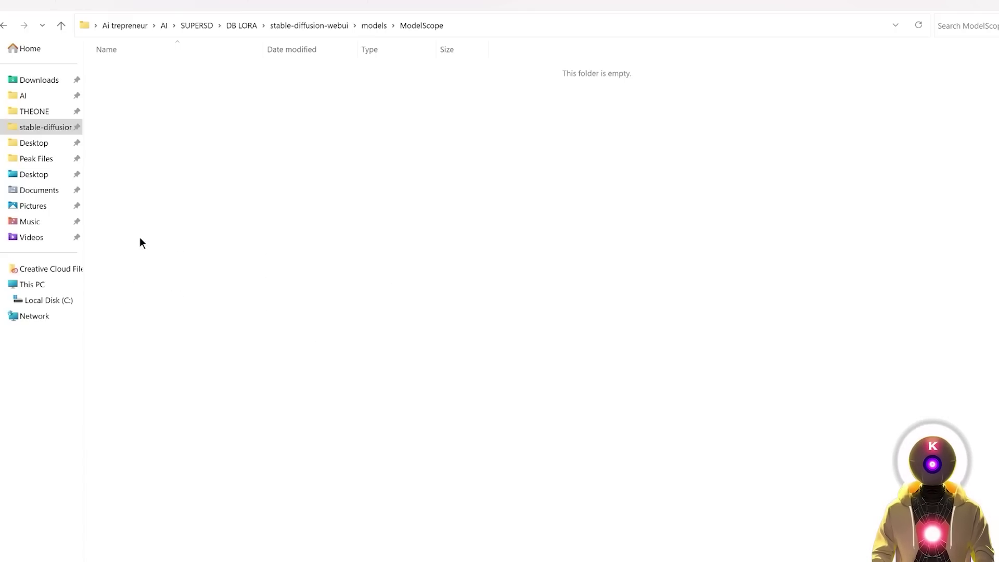
pyautogui.rightClick(252, 132)
pyautogui.moveTo(335, 336)
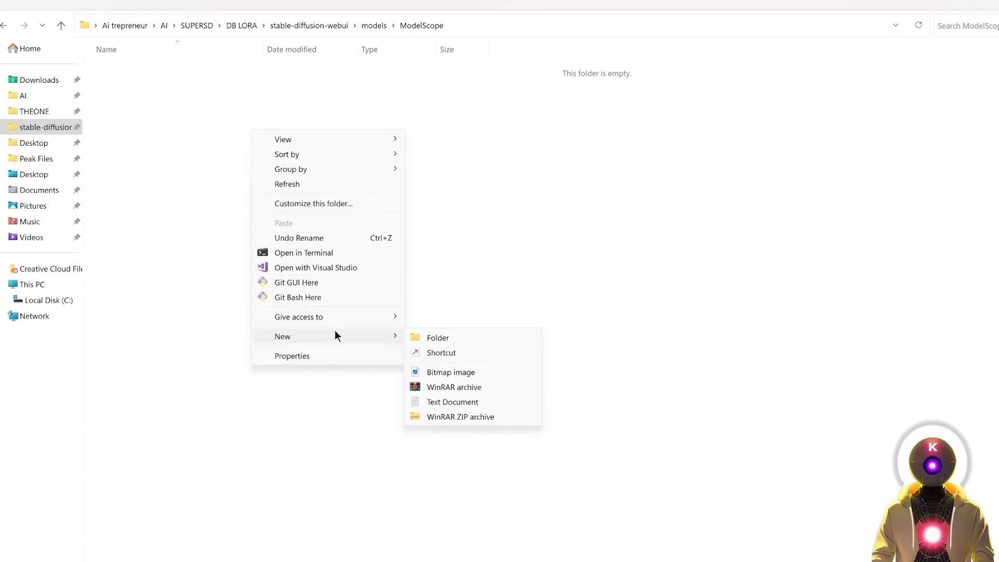
pyautogui.click(420, 337)
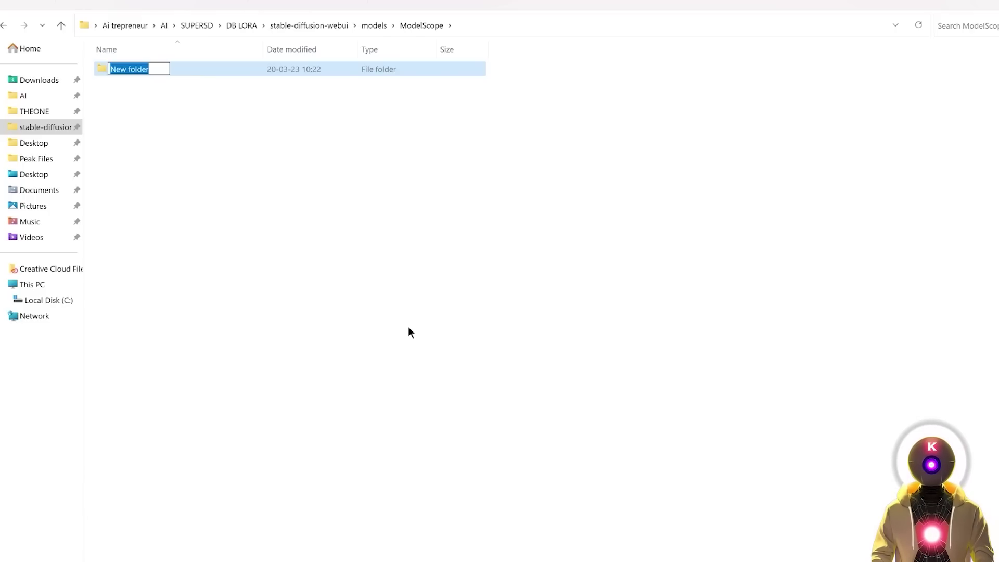
pyautogui.write('t2v')
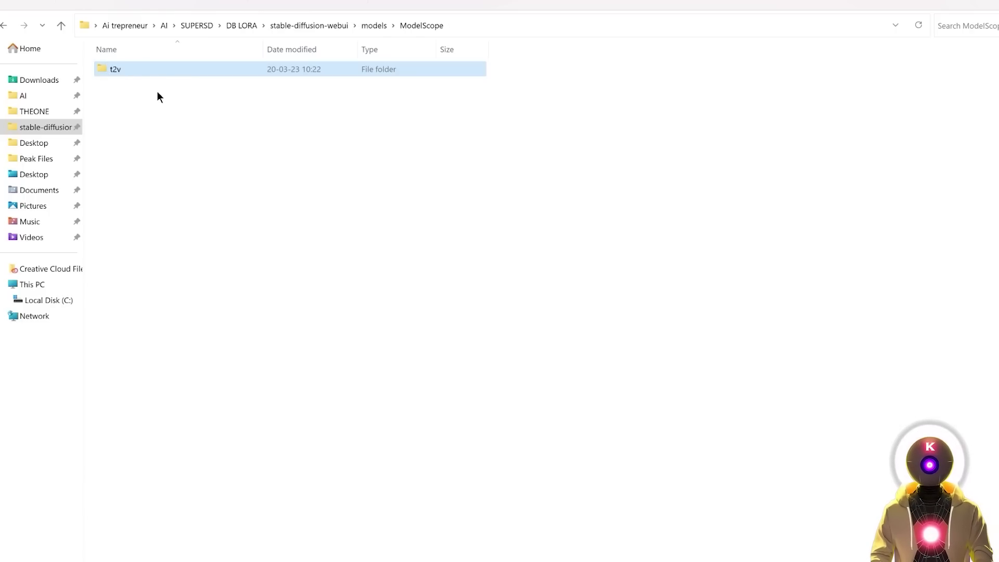
# - Paste the four downloaded model files into t2v, then select webui-user.bat
pyautogui.doubleClick(116, 70)
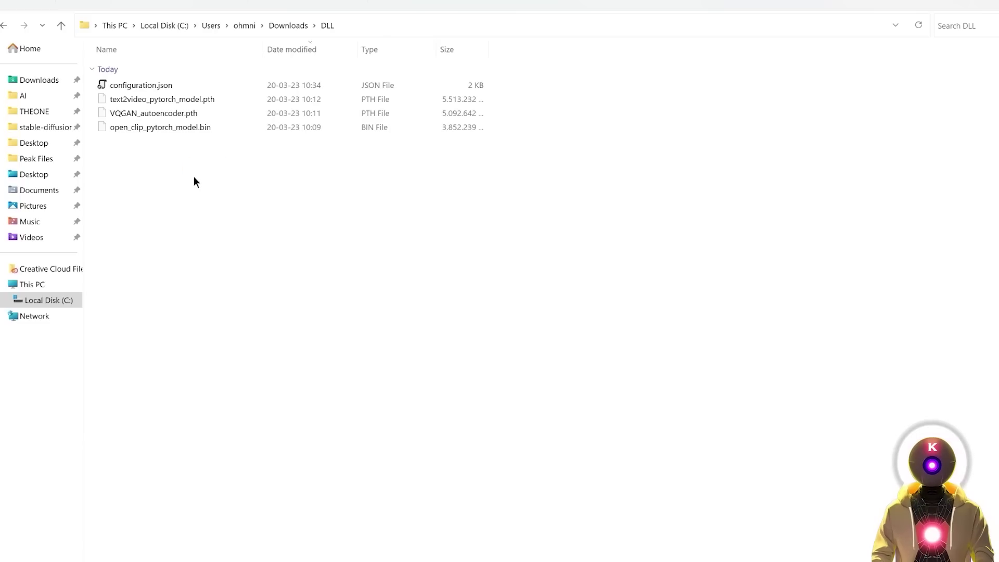
pyautogui.moveTo(220, 175); pyautogui.dragTo(124, 74)
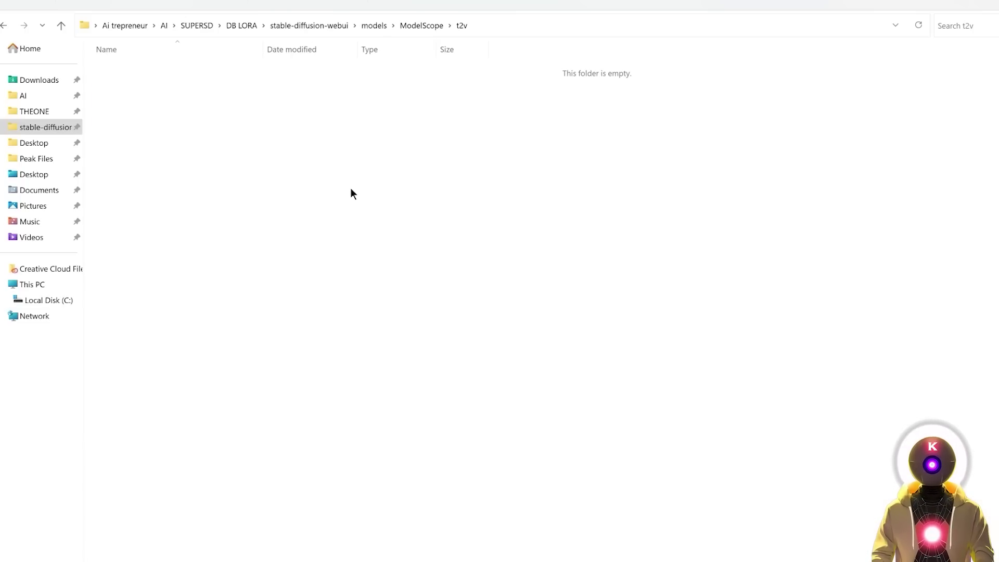
pyautogui.hotkey('ctrl', 'v')
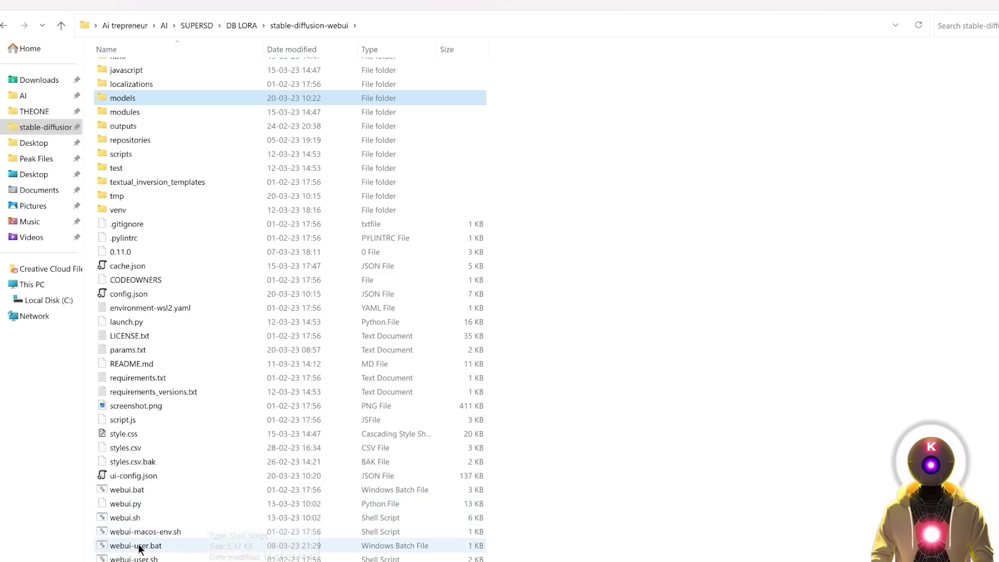
pyautogui.click(140, 546)
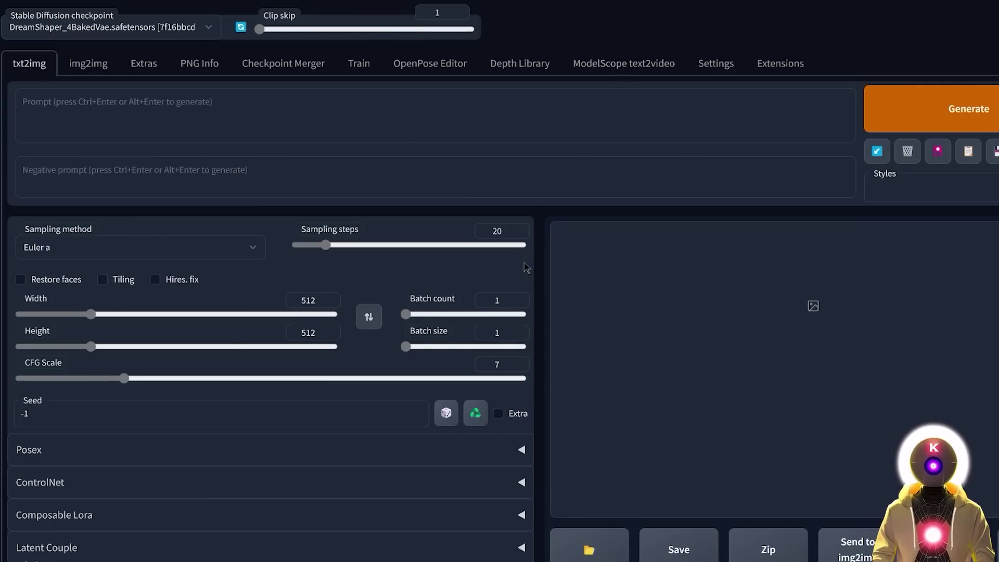
# - Generate a clip from the robot-dancing-on-a-beach prompt on the ModelScope text2video page
pyautogui.click(623, 70)
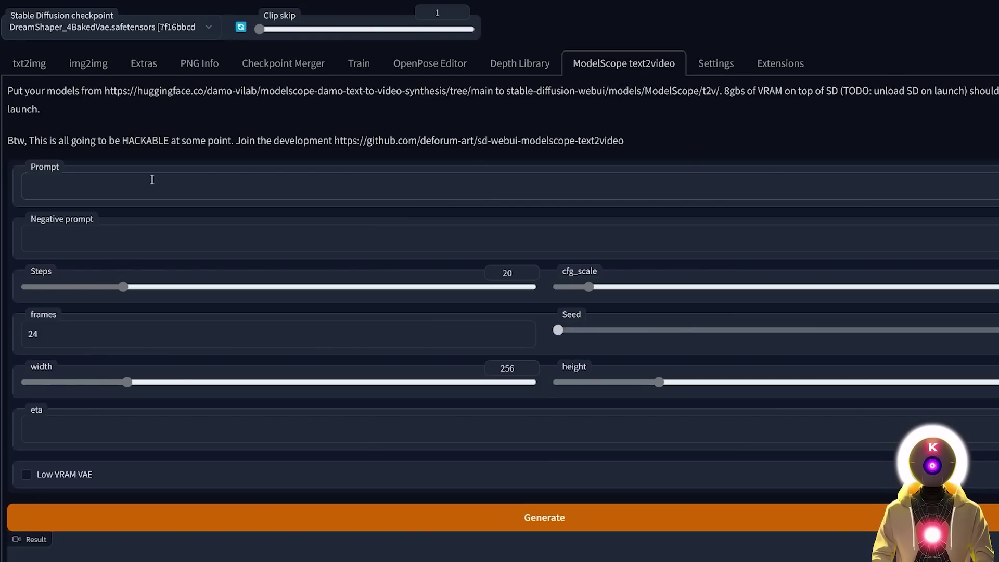
pyautogui.write('a robot dancing on a beach')
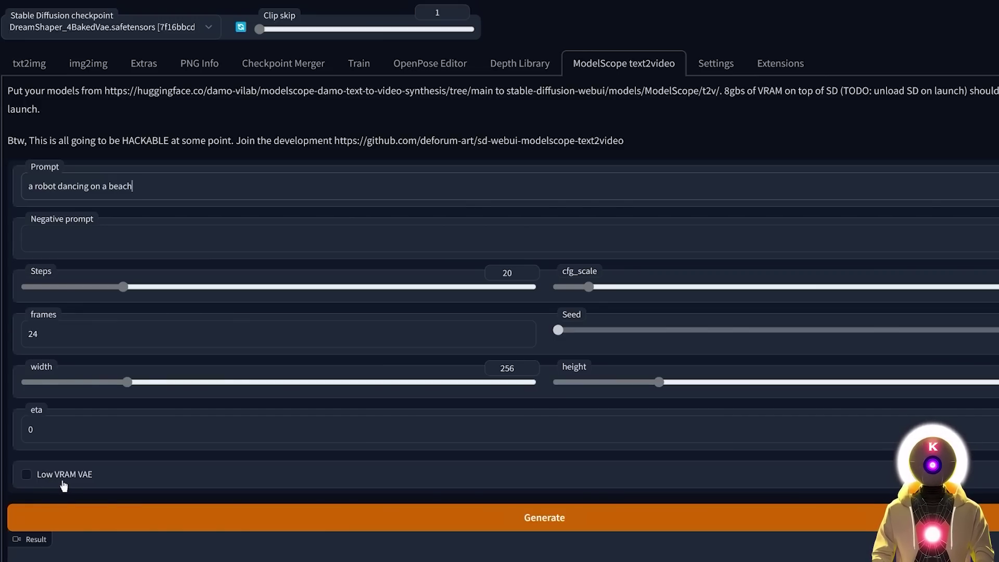
pyautogui.click(538, 522)
pyautogui.scroll(-3, 751, 469)
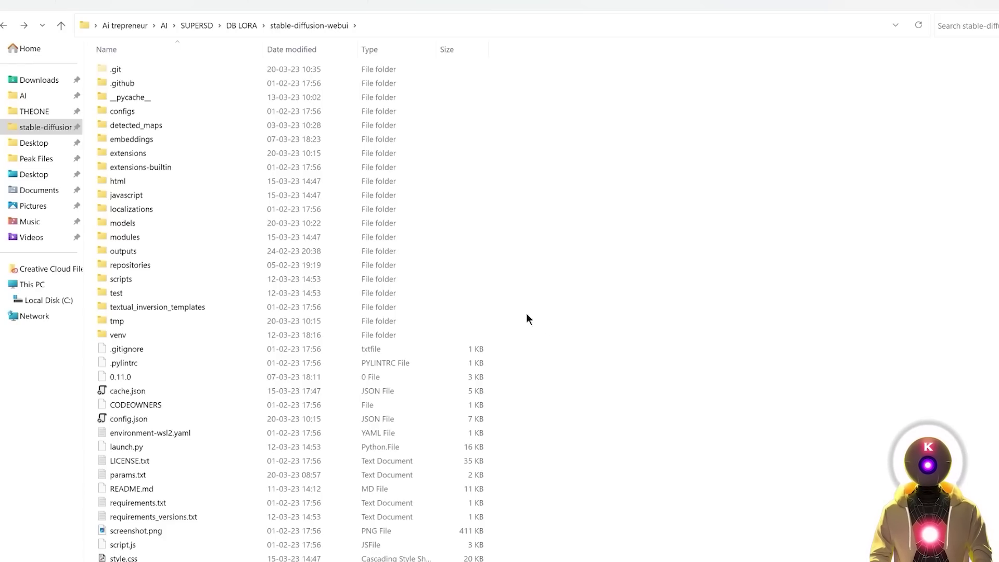
pyautogui.doubleClick(128, 251)
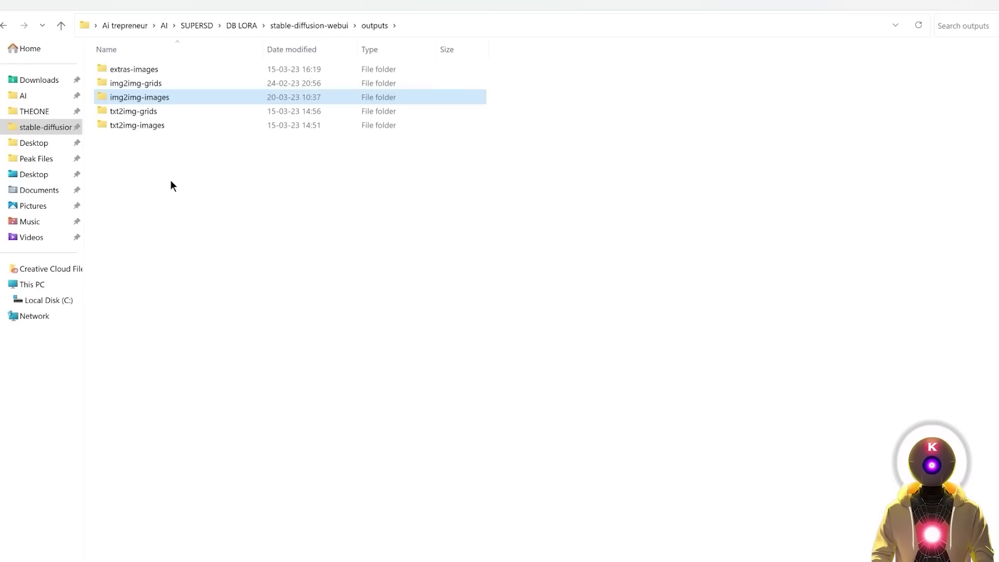
pyautogui.doubleClick(148, 97)
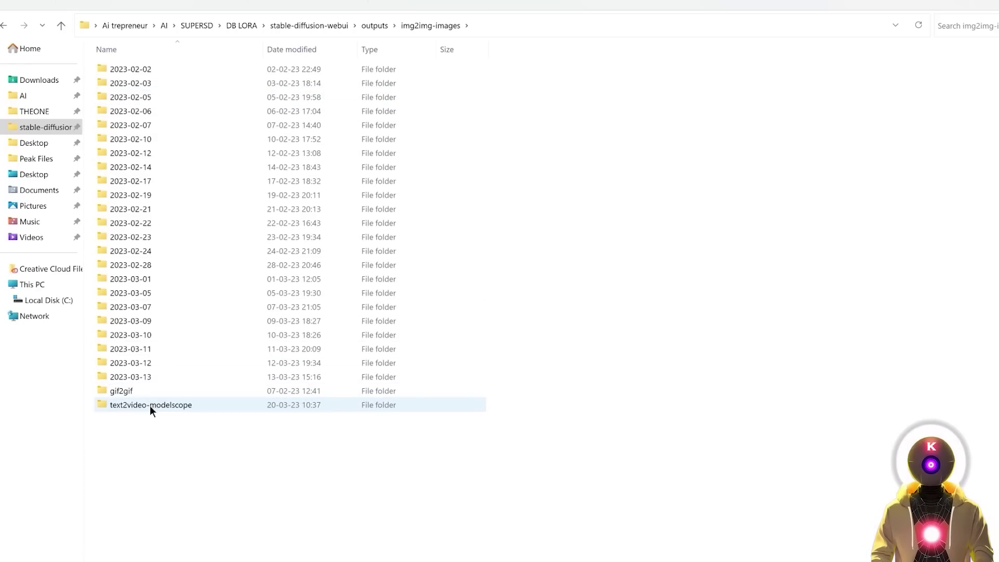
pyautogui.doubleClick(150, 405)
pyautogui.doubleClick(134, 69)
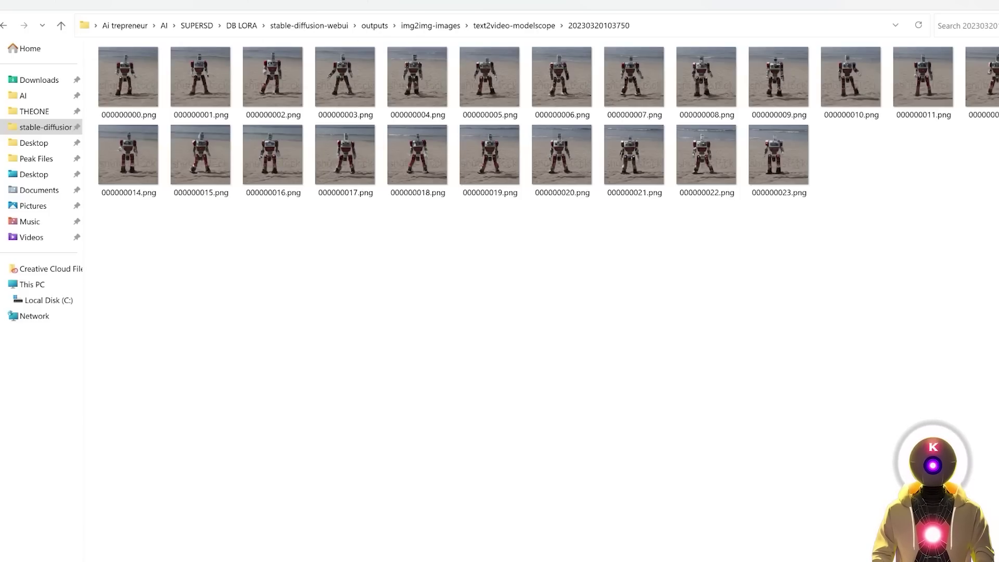
# - Drag all 24 PNG frames into ezgif's Animated GIF Maker upload
pyautogui.moveTo(994, 243); pyautogui.dragTo(83, 59)
pyautogui.click(122, 90)
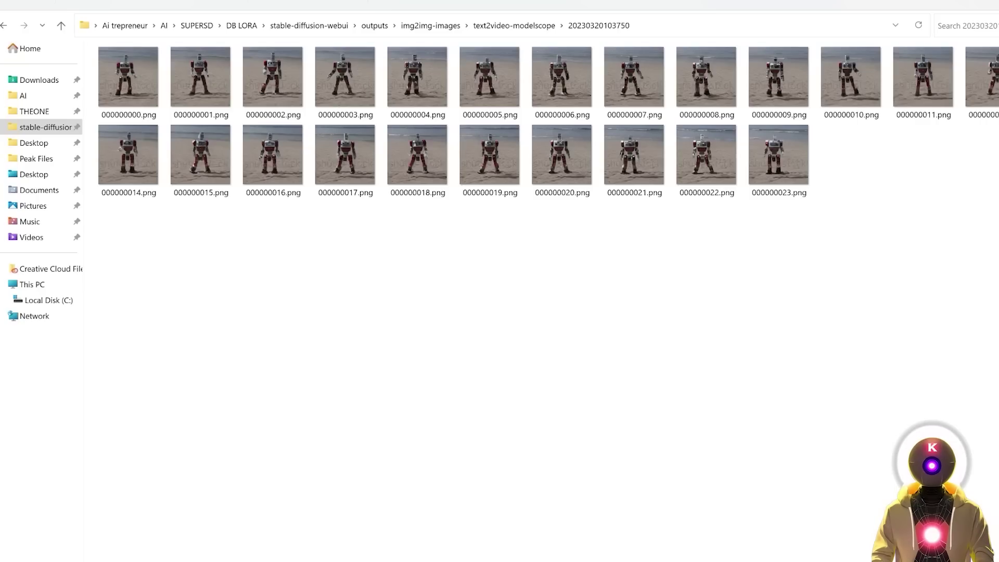
pyautogui.moveTo(994, 225); pyautogui.dragTo(123, 47)
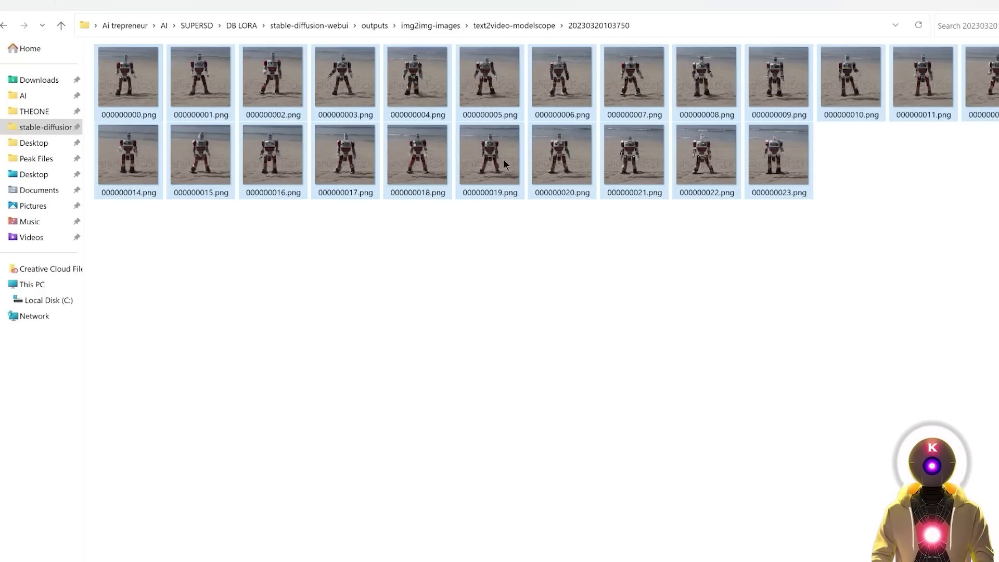
pyautogui.moveTo(496, 159); pyautogui.dragTo(441, 261)
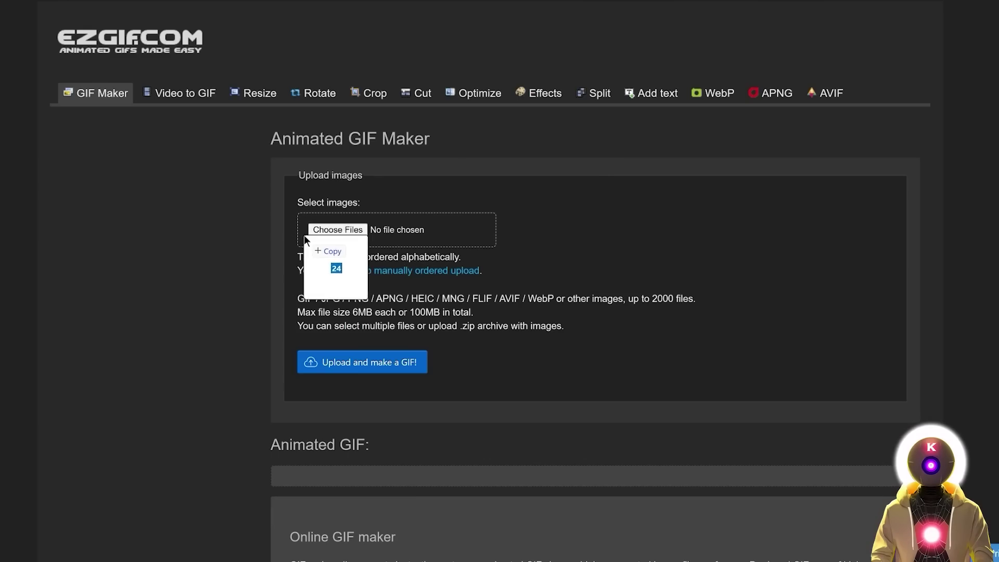
pyautogui.moveTo(318, 244); pyautogui.dragTo(344, 237)
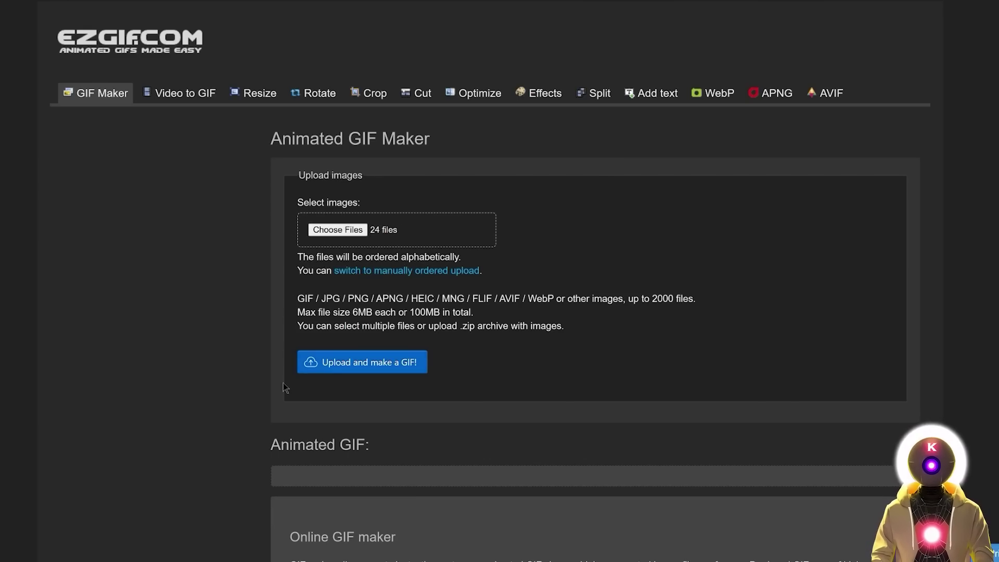
# - Build the 256×256, 24-frame robot GIF from the uploaded frames and save it to disk
pyautogui.click(334, 367)
pyautogui.scroll(-3, 212, 261)
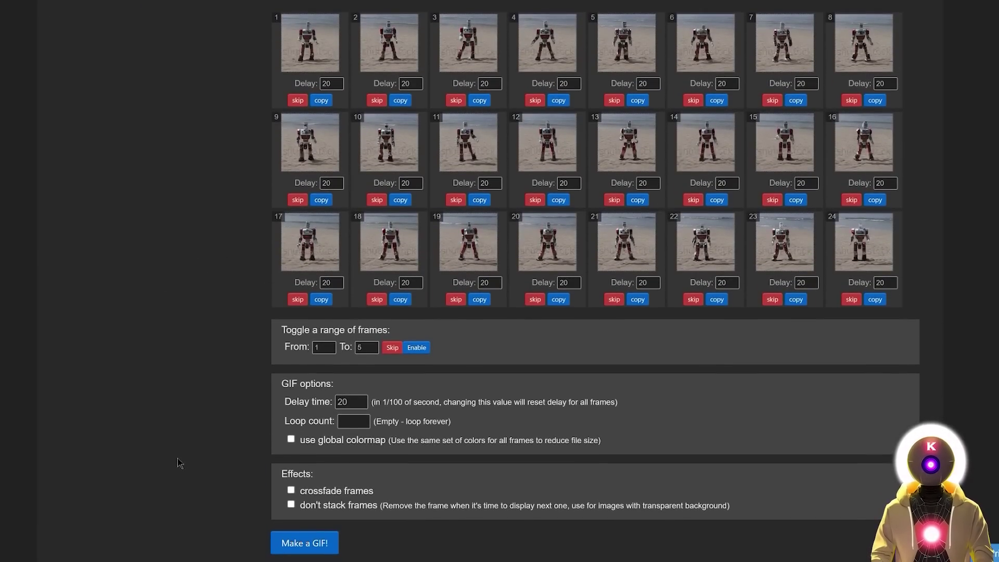
pyautogui.click(289, 544)
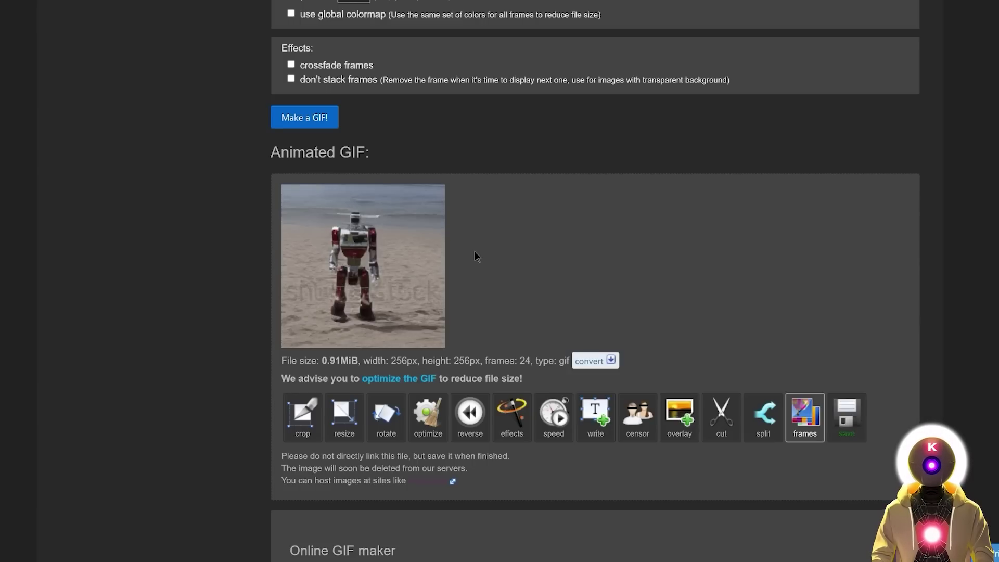
pyautogui.rightClick(374, 227)
pyautogui.click(433, 190)
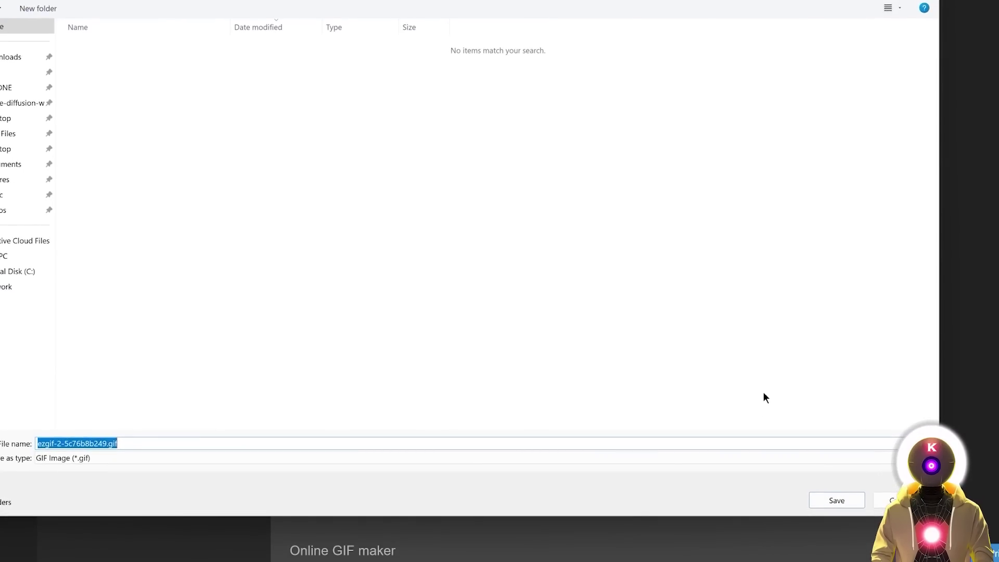
pyautogui.press('Return')
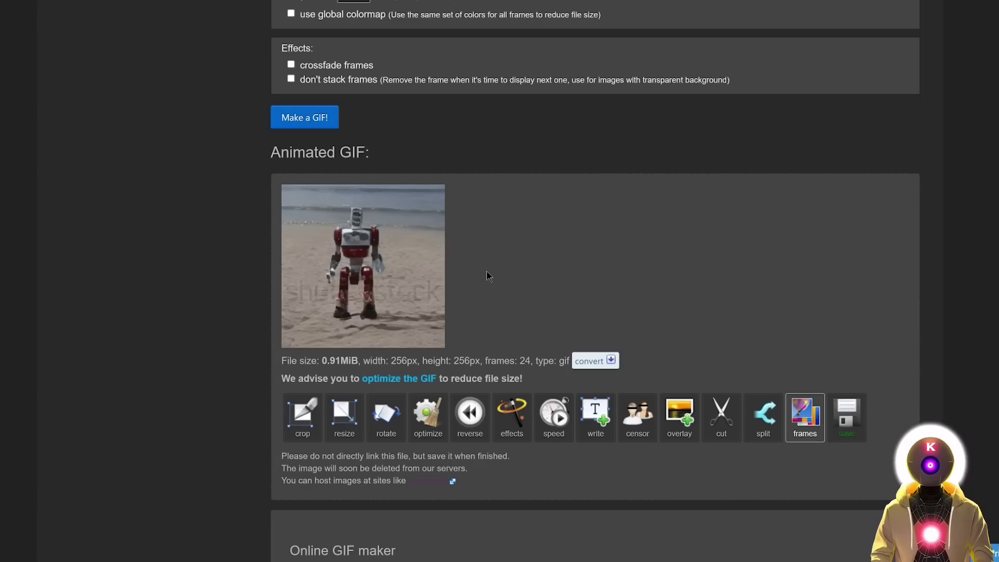
# - Convert the robot GIF to a 4-second MP4 on ezgif and download it
pyautogui.click(612, 361)
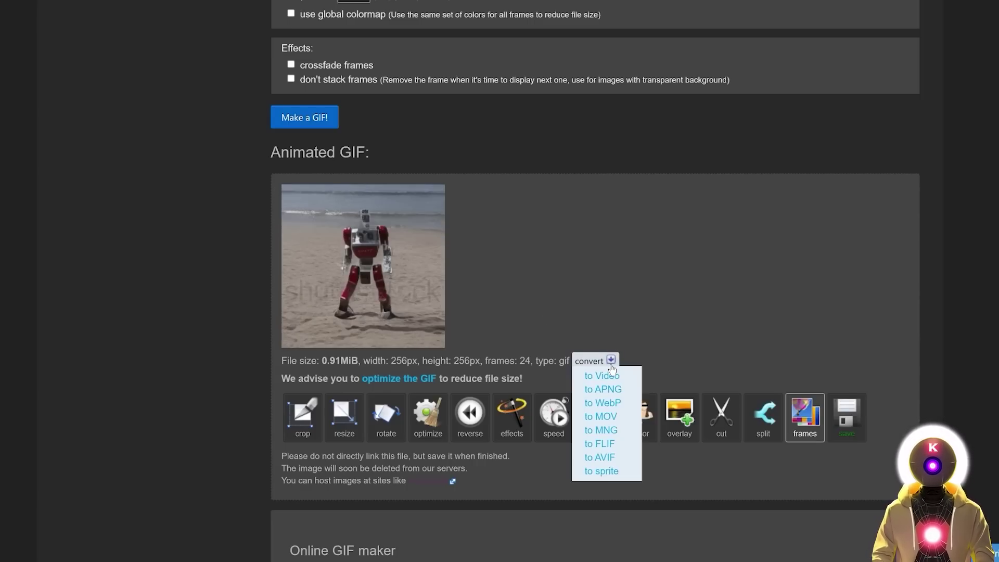
pyautogui.click(602, 375)
pyautogui.click(322, 283)
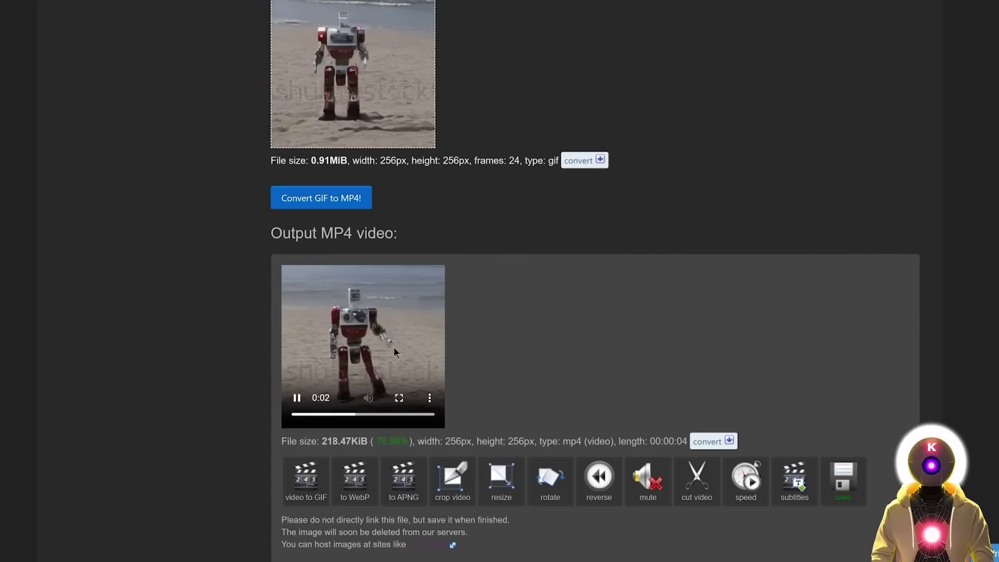
pyautogui.click(426, 398)
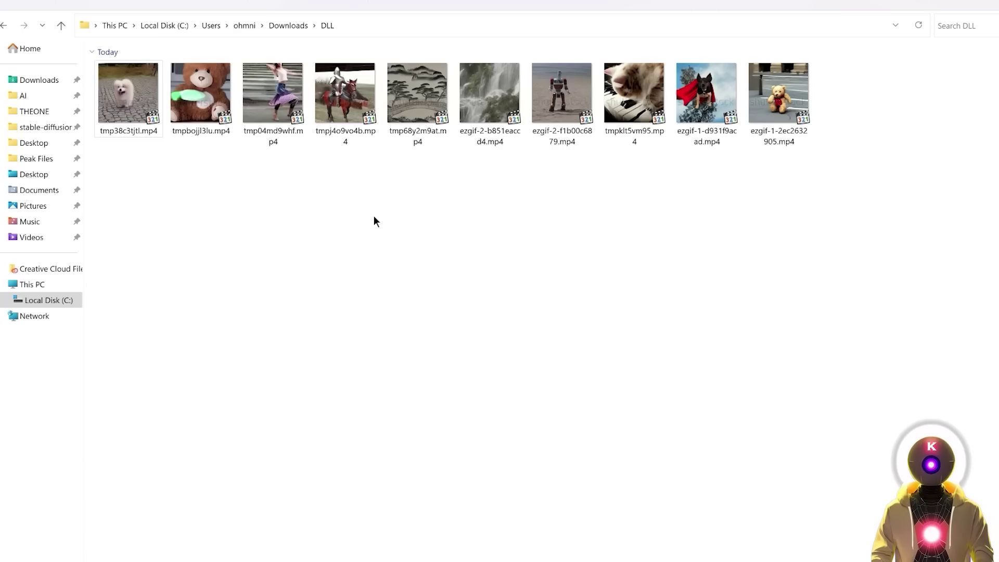
# - Play the knight clip, then tmp04md9whf.mp4 in a maximized Media Player Classic window
pyautogui.doubleClick(347, 137)
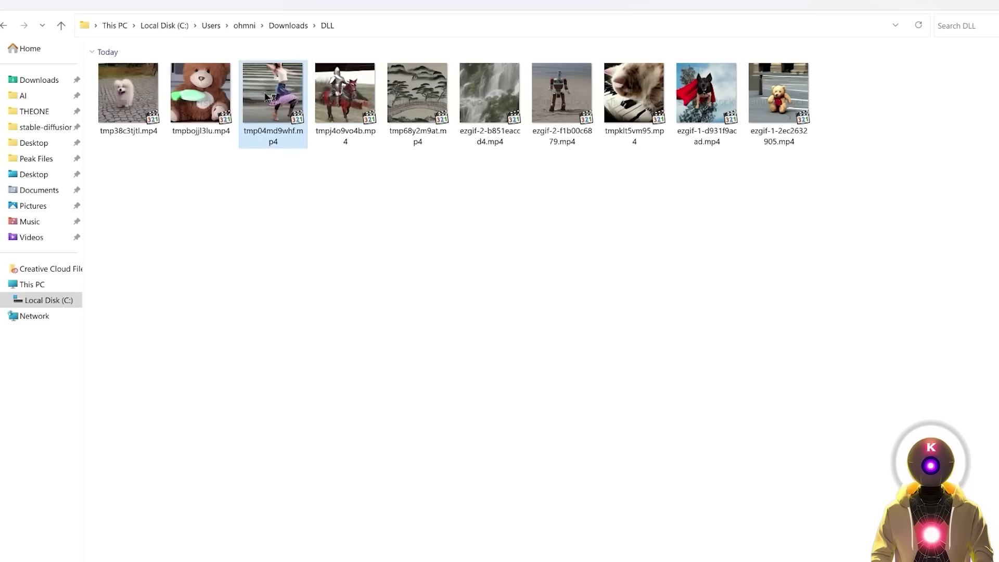
pyautogui.doubleClick(266, 98)
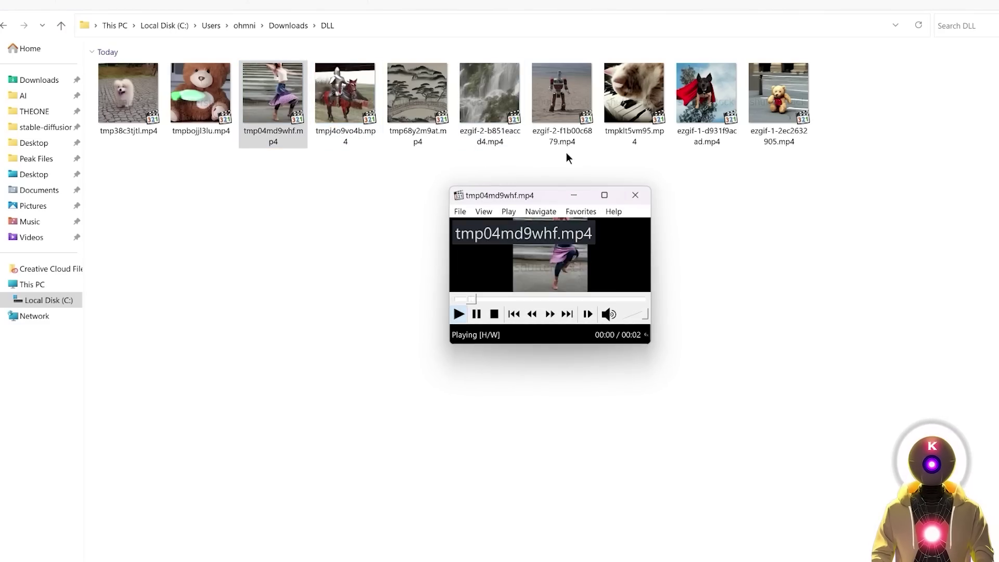
pyautogui.click(598, 197)
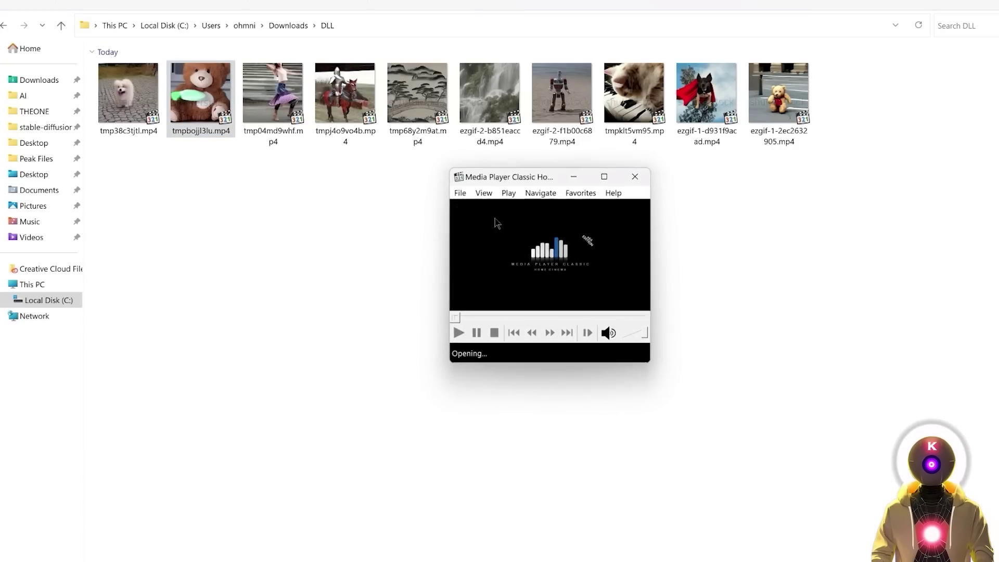
# - Switch the teddy-bear clip to full screen with Alt+Enter
pyautogui.hotkey('alt', 'Return')
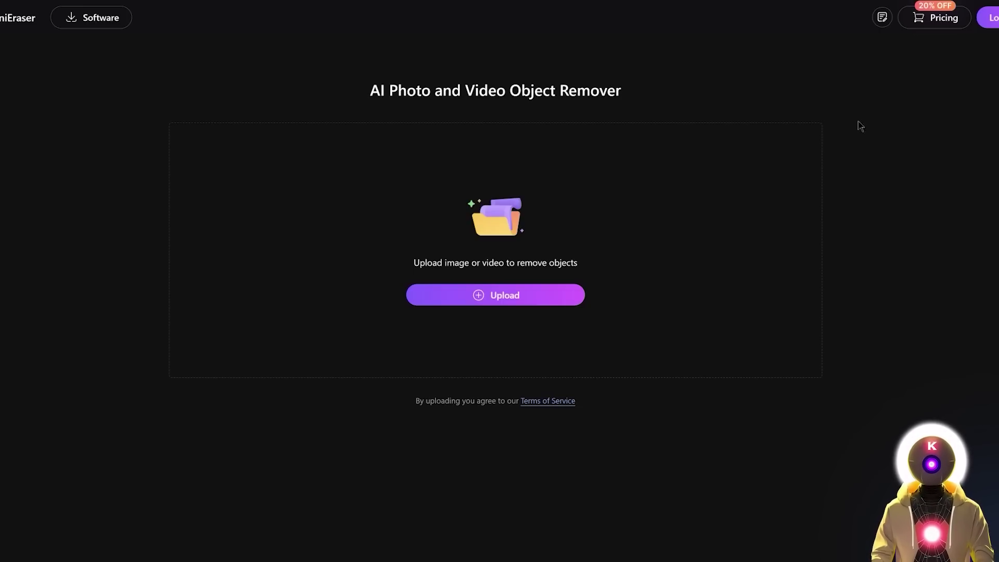
# - Log in, load the flying-dog video, brush out the watermark with AI Model at size 29, and download
pyautogui.click(990, 17)
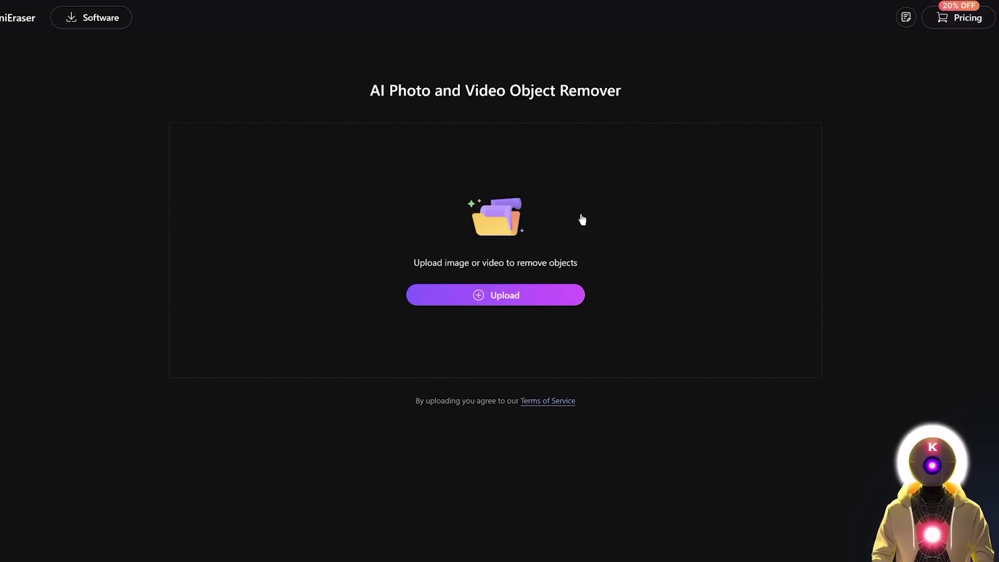
pyautogui.click(496, 297)
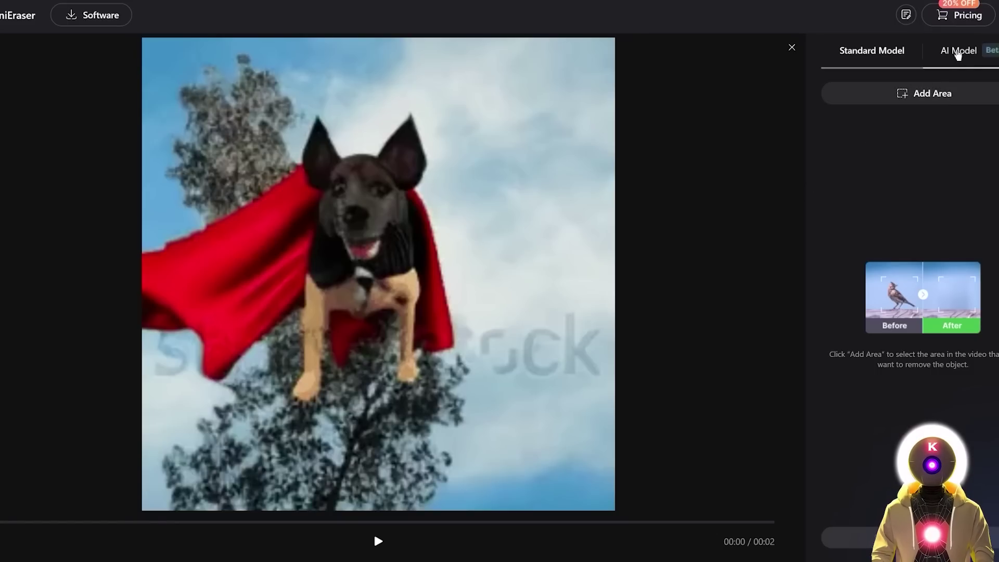
pyautogui.click(958, 52)
pyautogui.moveTo(870, 143); pyautogui.dragTo(878, 144)
pyautogui.moveTo(148, 380); pyautogui.dragTo(552, 380)
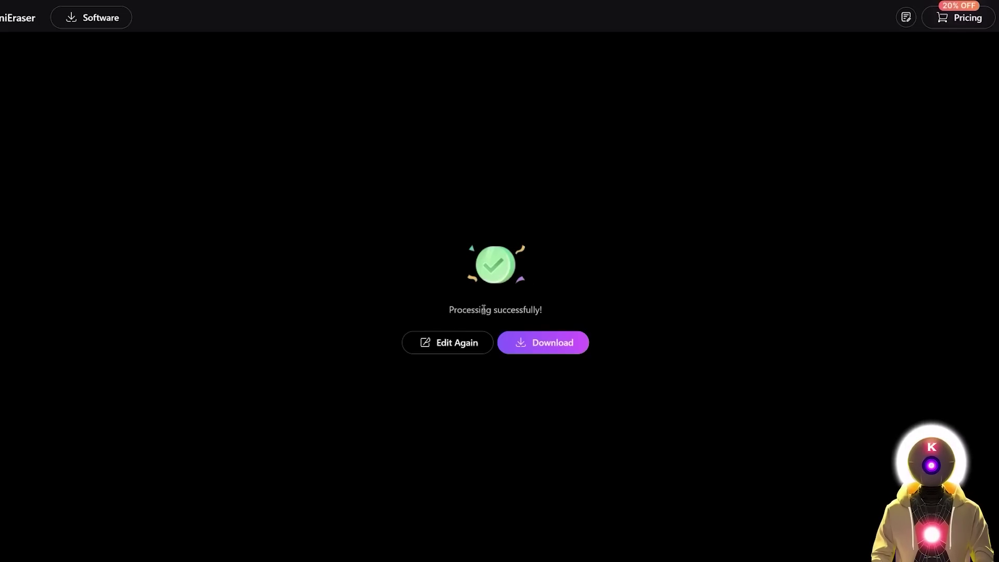
pyautogui.click(536, 343)
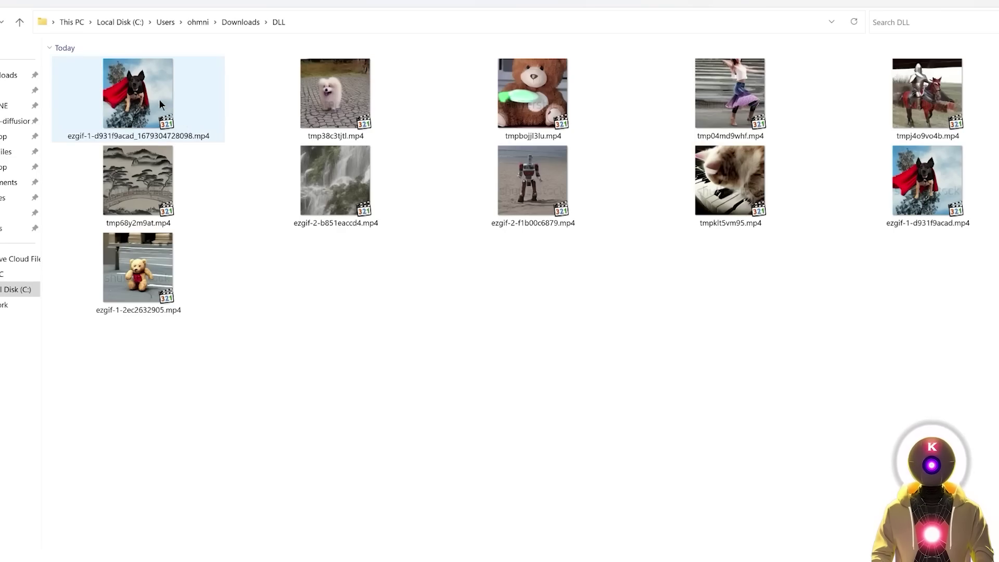
# - Play the cleaned flying-dog mp4 and seek back twice to recheck the watermark area
pyautogui.doubleClick(159, 101)
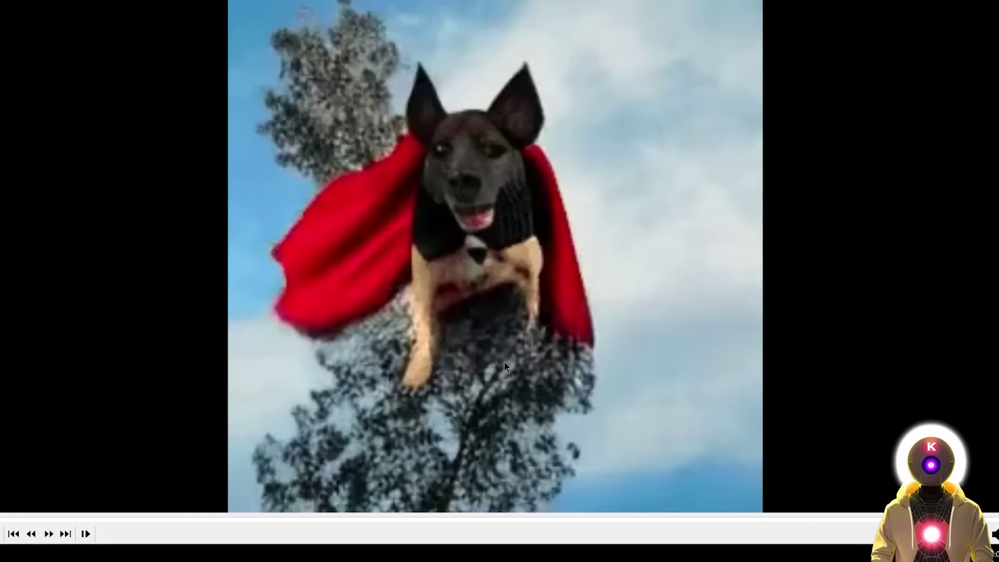
pyautogui.press('Left')
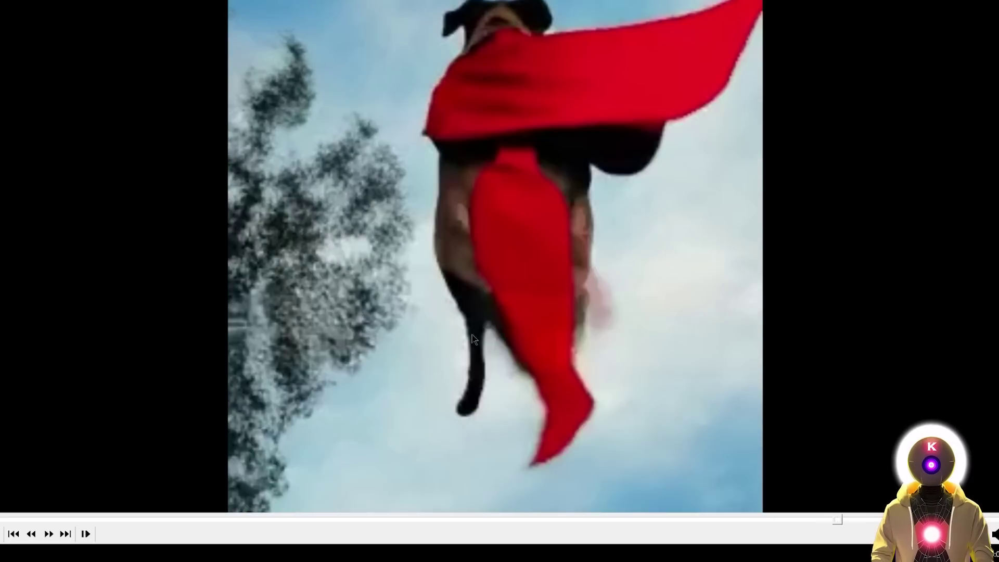
pyautogui.press('Left')
pyautogui.press('Left')
pyautogui.press('Left')
pyautogui.press('Left')
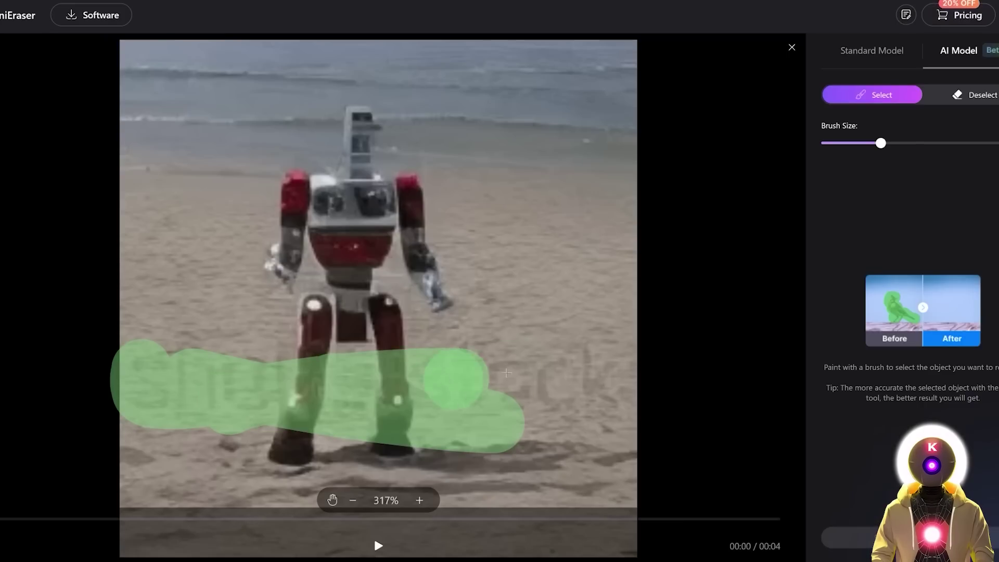
# - Brush the robot video's watermark, then delete anieraser.media.io's cookies after the time-limit popup
pyautogui.moveTo(450, 380); pyautogui.dragTo(651, 380)
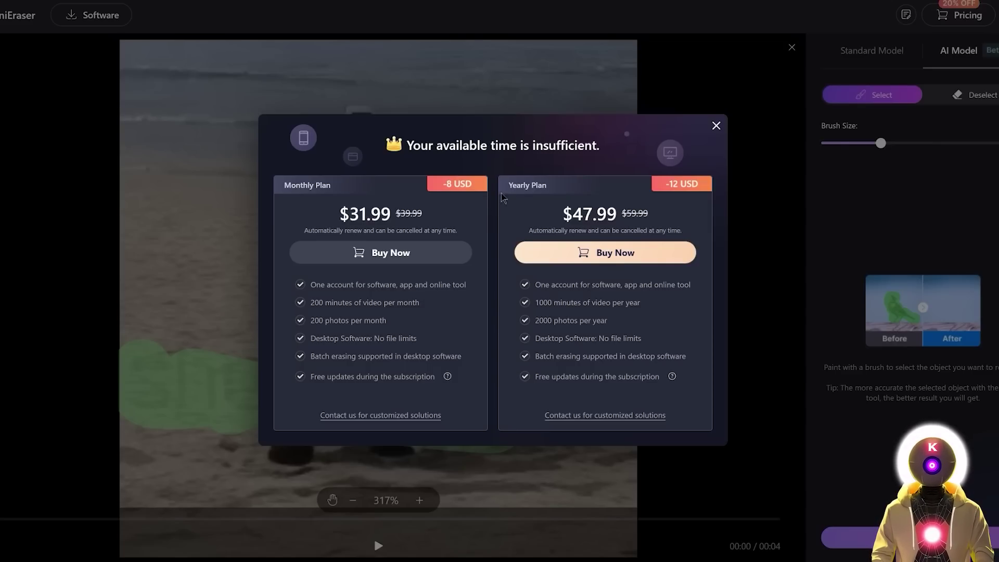
pyautogui.press('Escape')
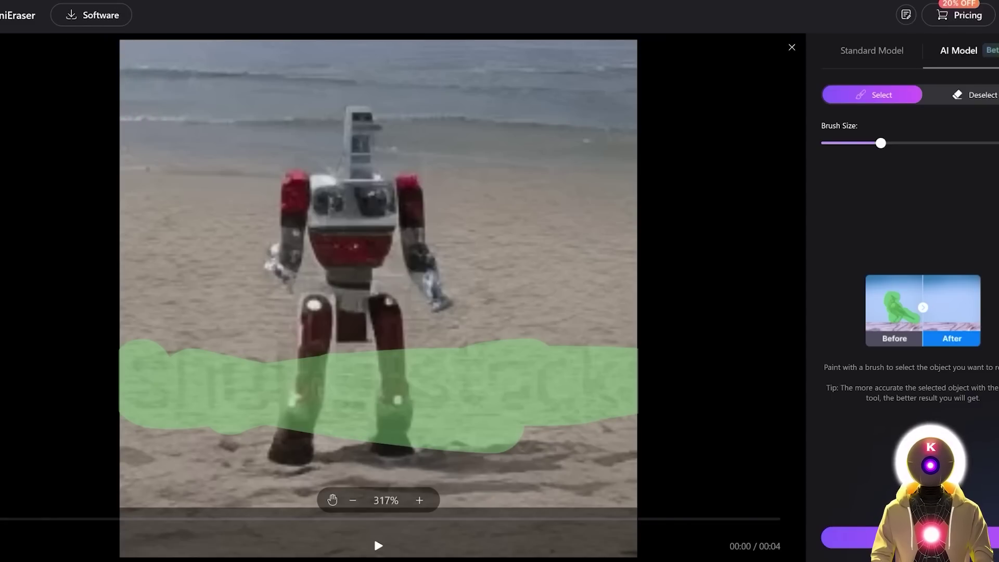
pyautogui.click(55, 1)
pyautogui.click(165, 63)
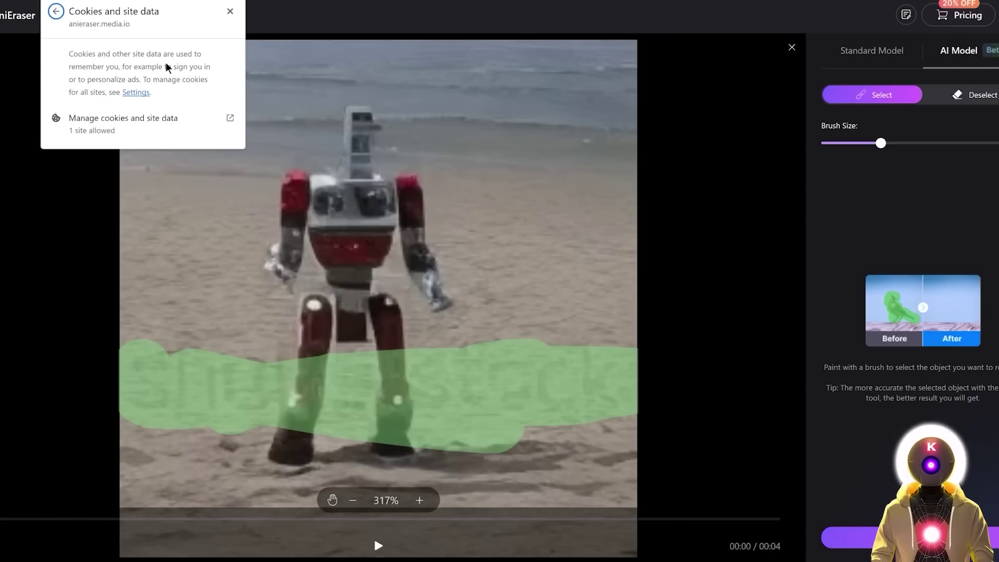
pyautogui.click(120, 129)
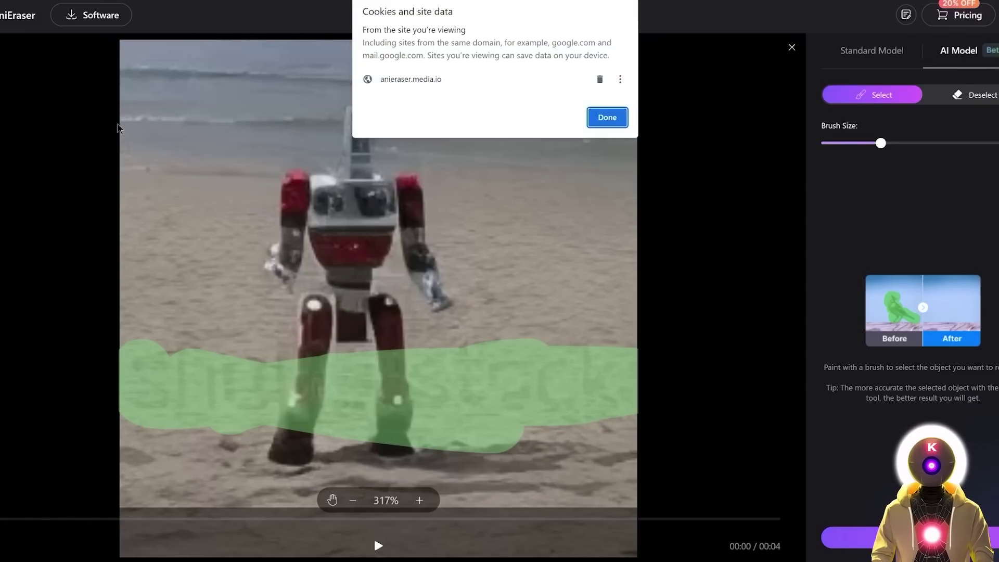
pyautogui.click(601, 79)
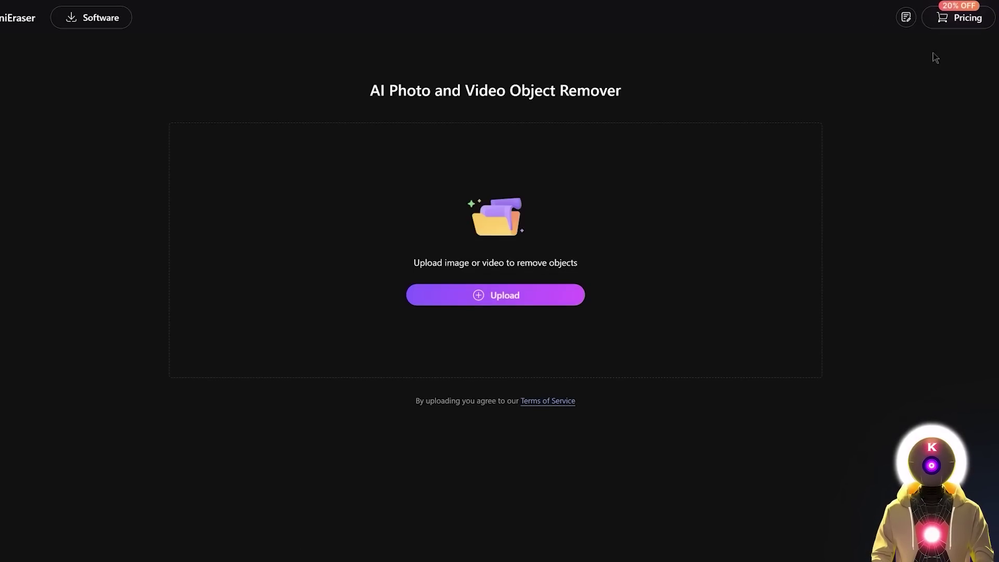